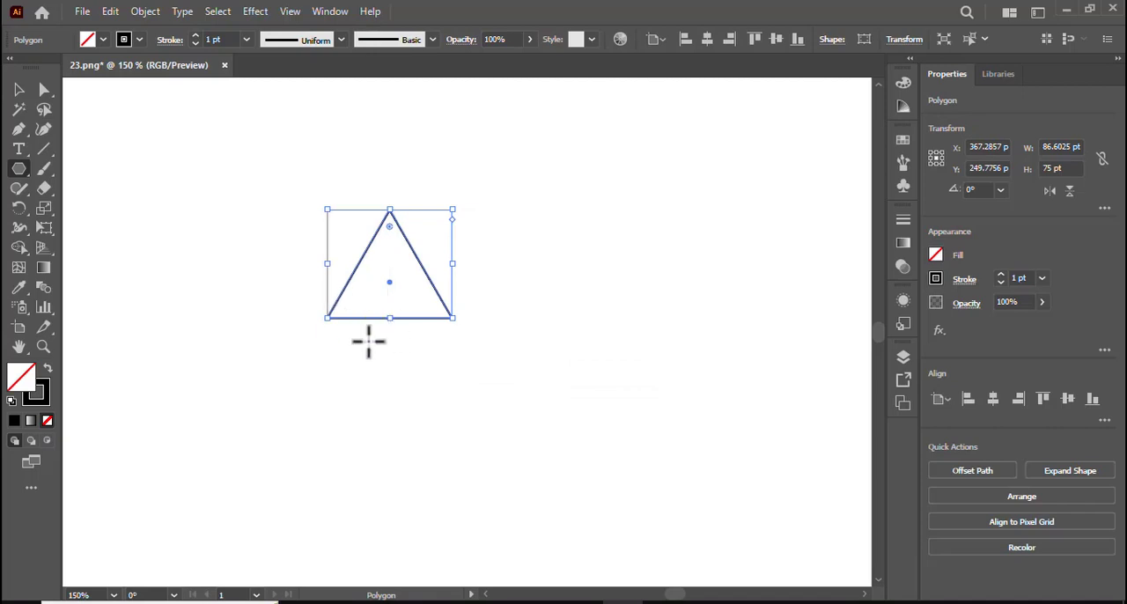
Step: Enlarge the triangle to about 166 × 144 pt and reposition it on the canvas
drag(449, 319, 521, 371)
drag(390, 288, 459, 293)
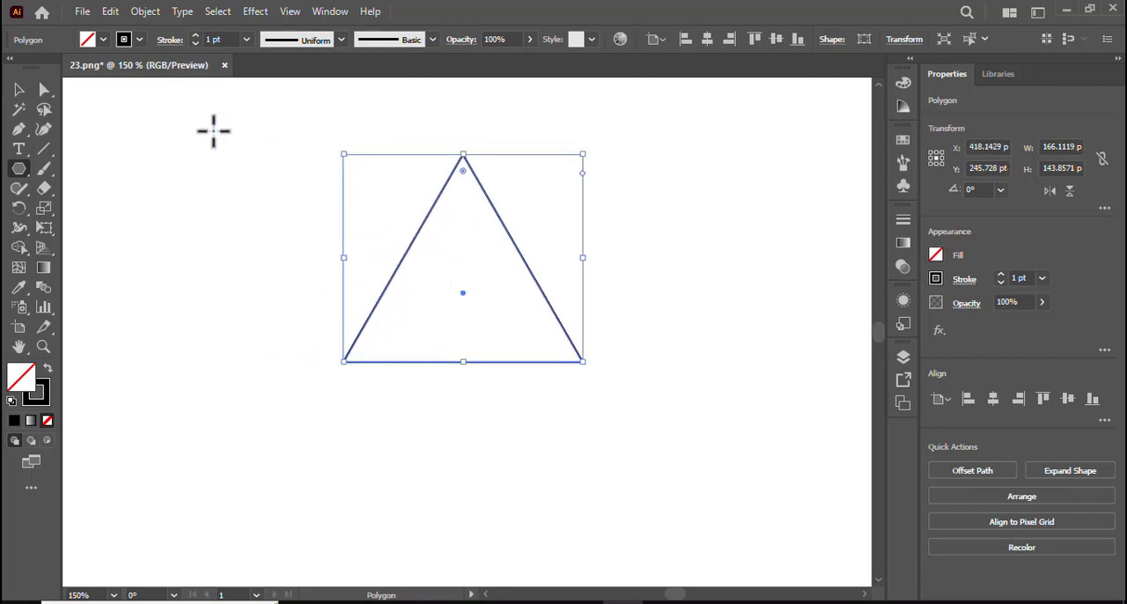
Step: Paste a copy of the triangle in front and shrink it about its centre to about 87 × 75 pt
click(110, 13)
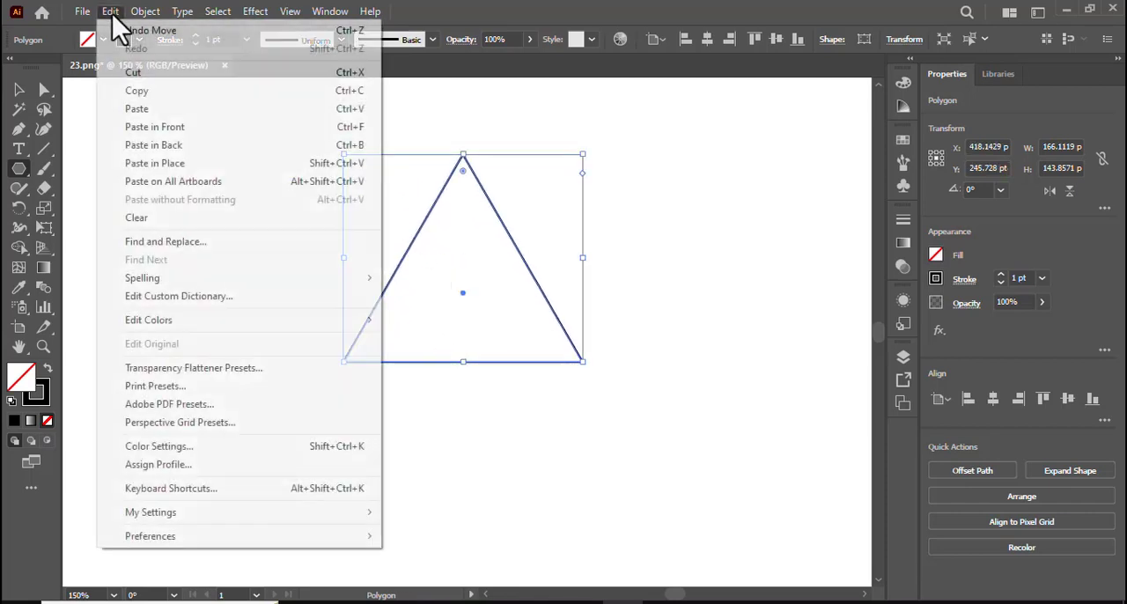
click(138, 91)
click(103, 15)
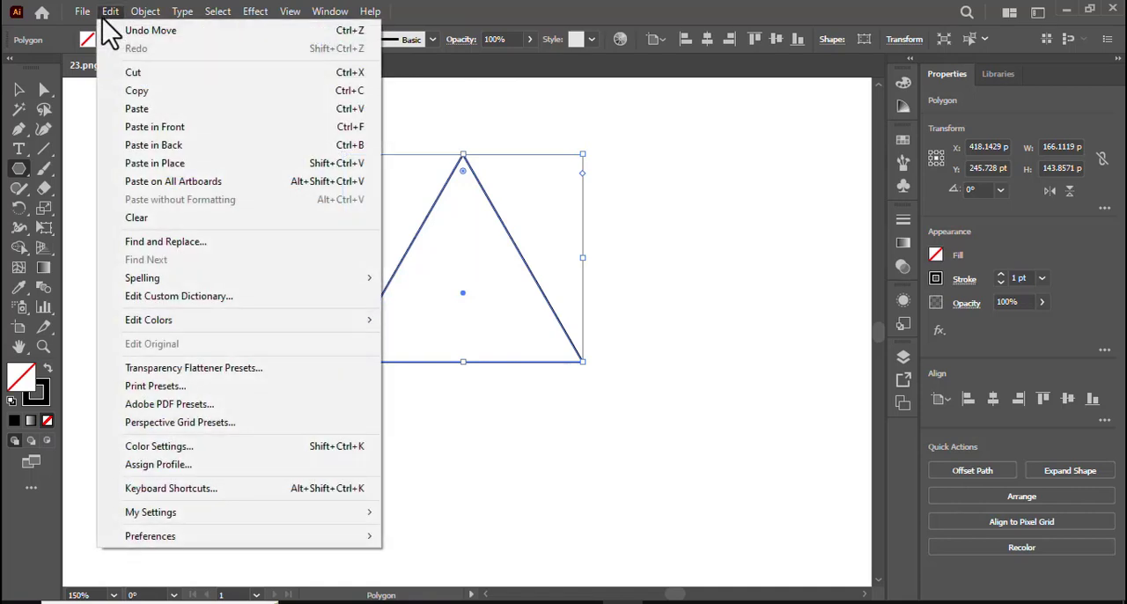
click(187, 127)
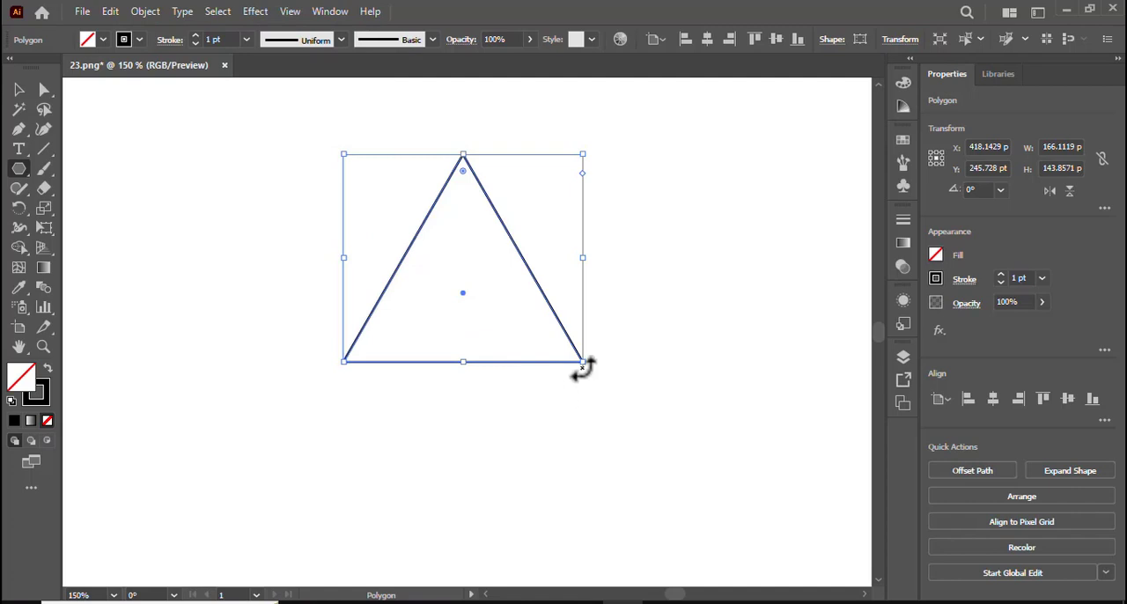
drag(582, 361, 525, 327)
Step: Select both nested triangles and paste a copy of them in front
click(18, 91)
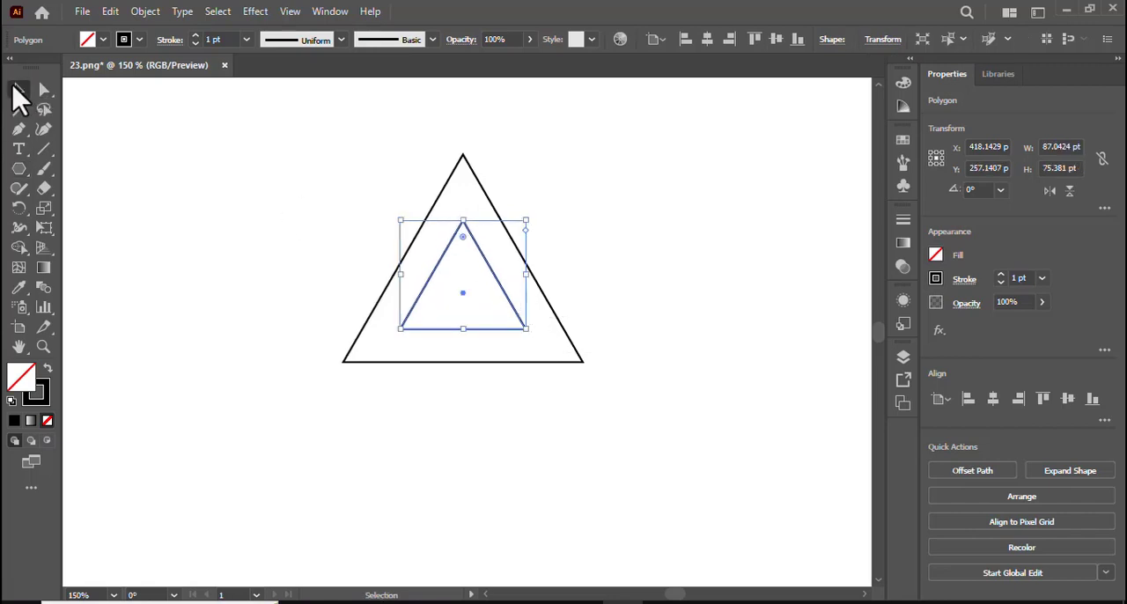
drag(226, 156, 634, 422)
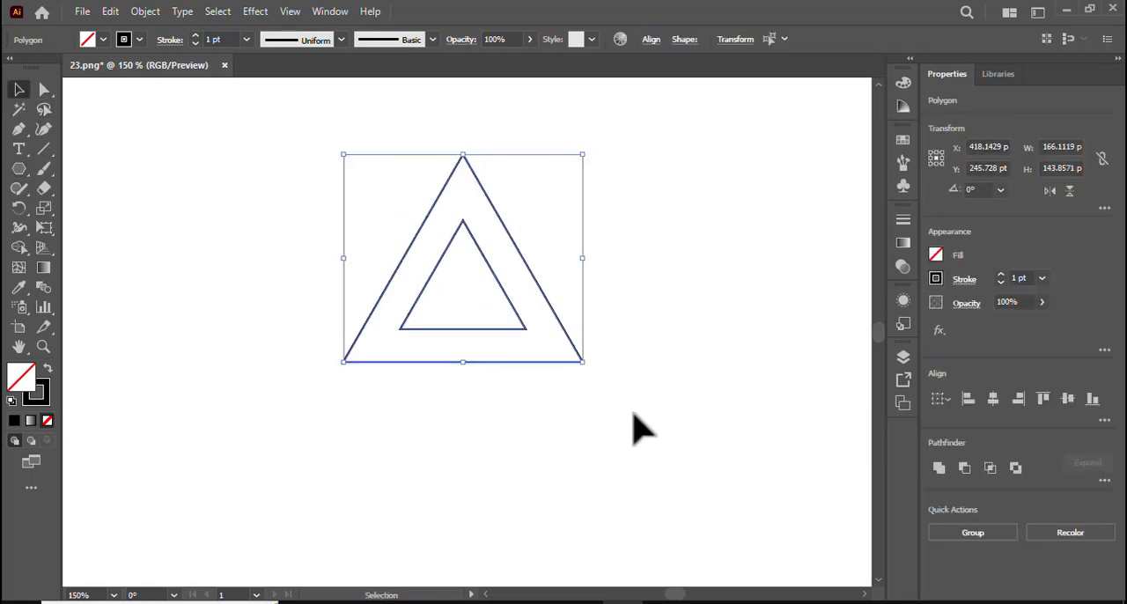
key(ctrl+plus)
click(110, 11)
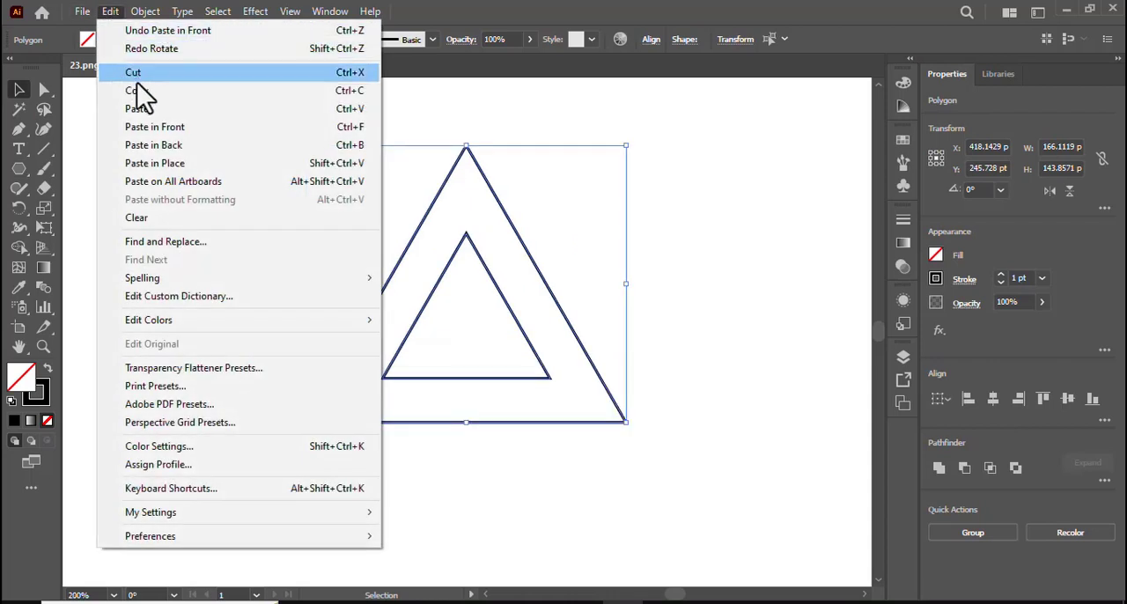
click(132, 90)
click(110, 11)
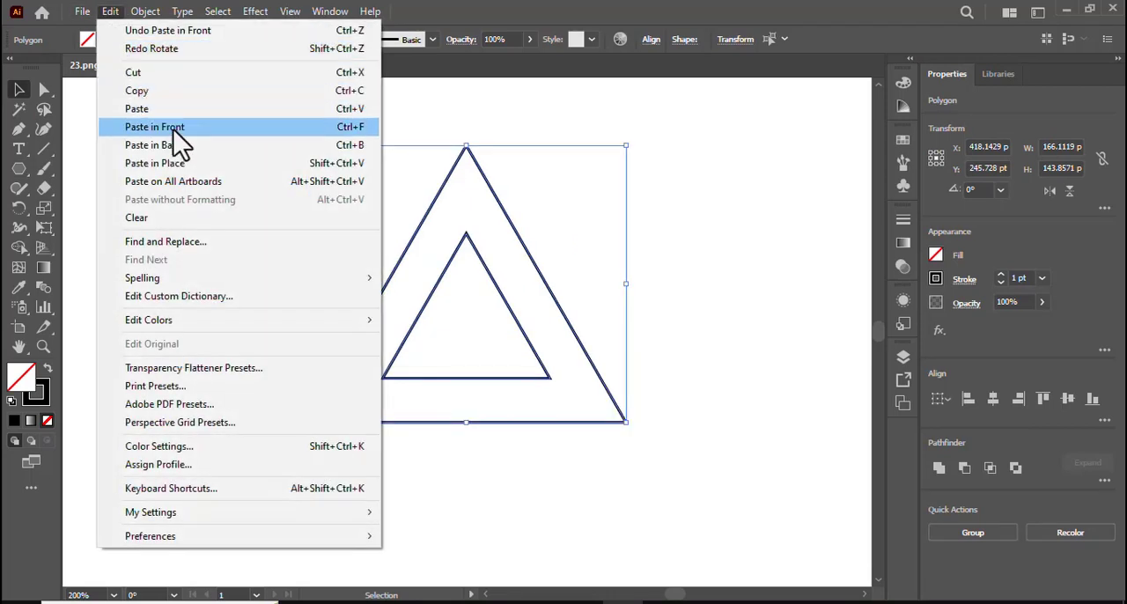
click(172, 131)
Step: Rotate the pasted triangles 180° and move them straight down 45.65 pt to form a double six-pointed star
drag(630, 137, 458, 420)
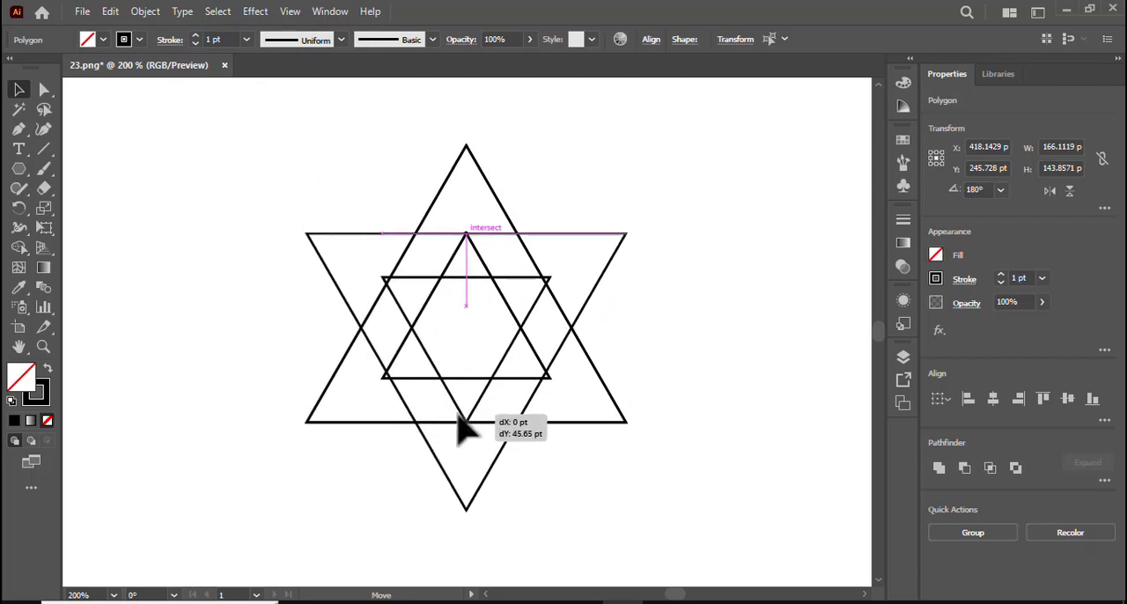
drag(458, 419, 459, 420)
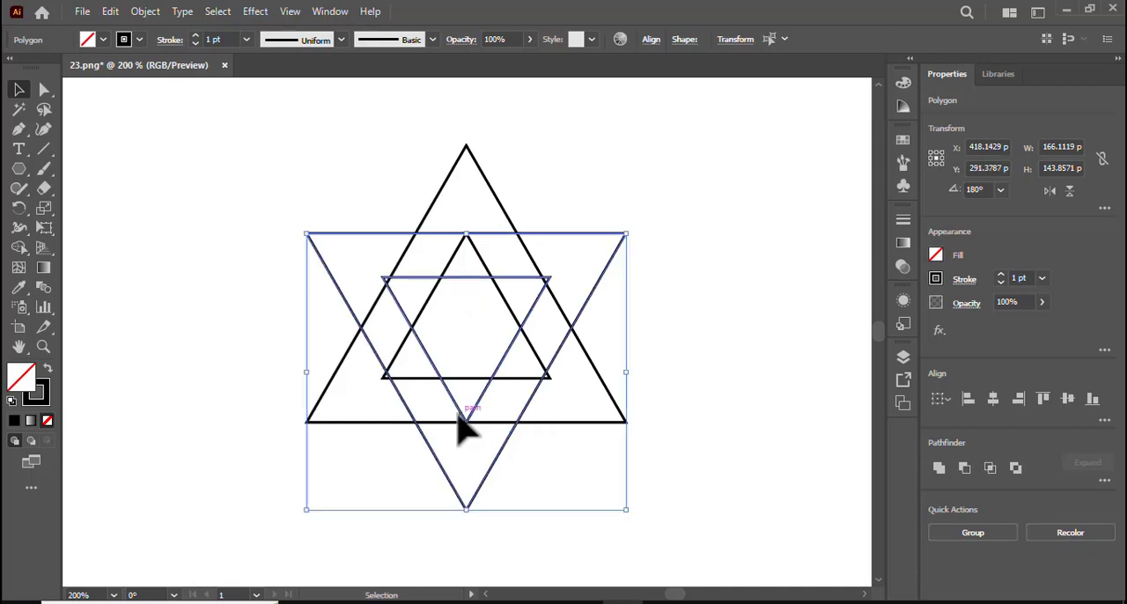
click(714, 339)
Step: Draw a small circle about 10 pt in diameter at the centre of the star
click(18, 170)
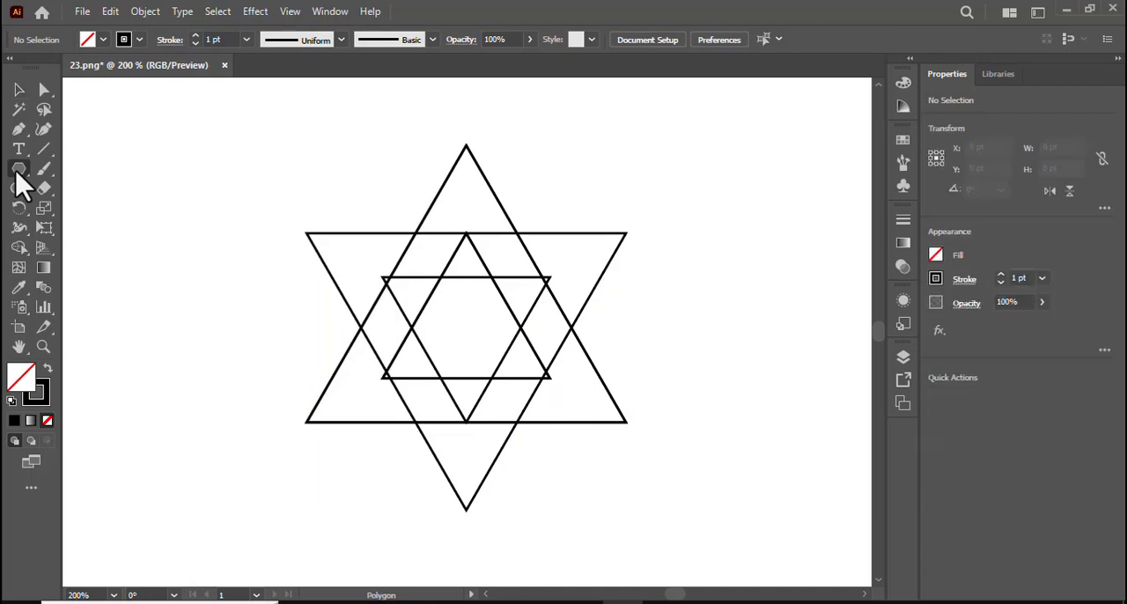
drag(16, 172, 107, 206)
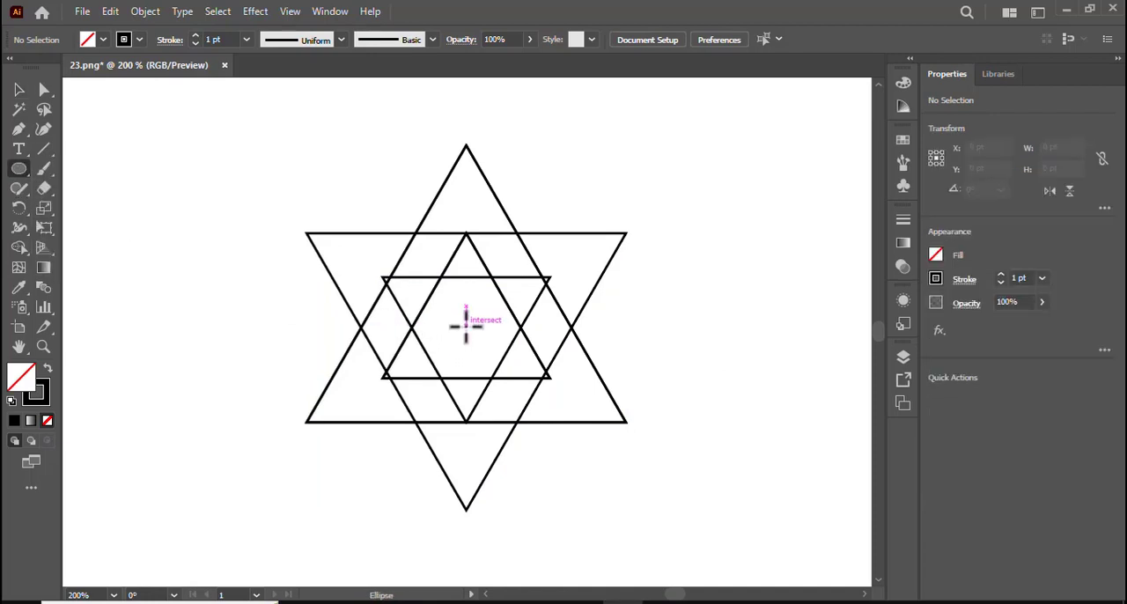
drag(465, 325, 476, 341)
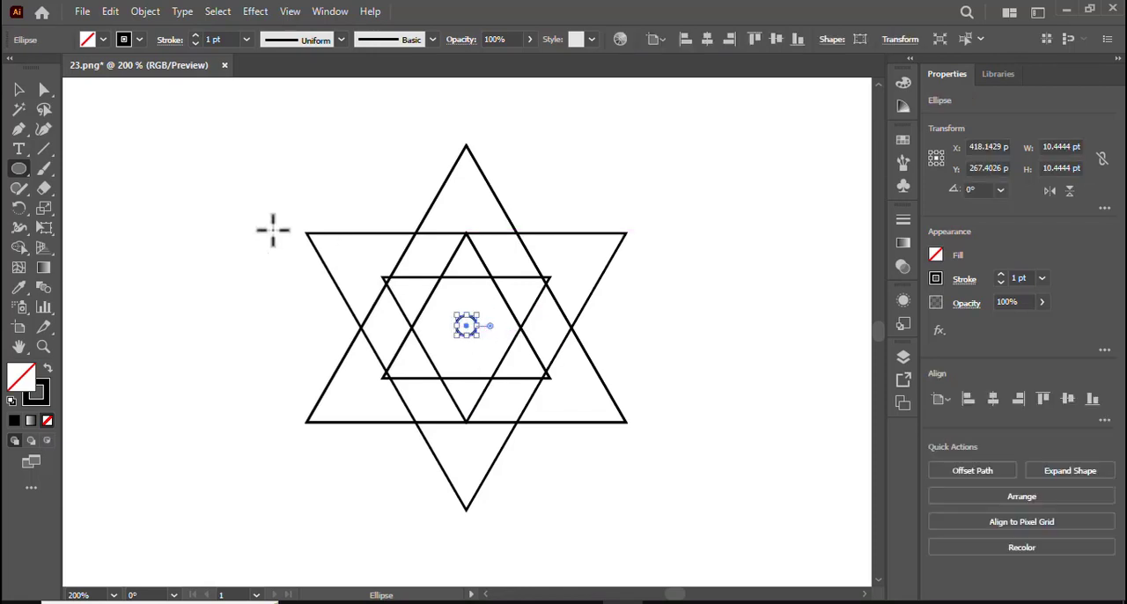
Step: Merge the star's upper tip with the adjoining right diagonal band using Shape Builder and fill the merged shape black
click(18, 89)
drag(214, 141, 725, 478)
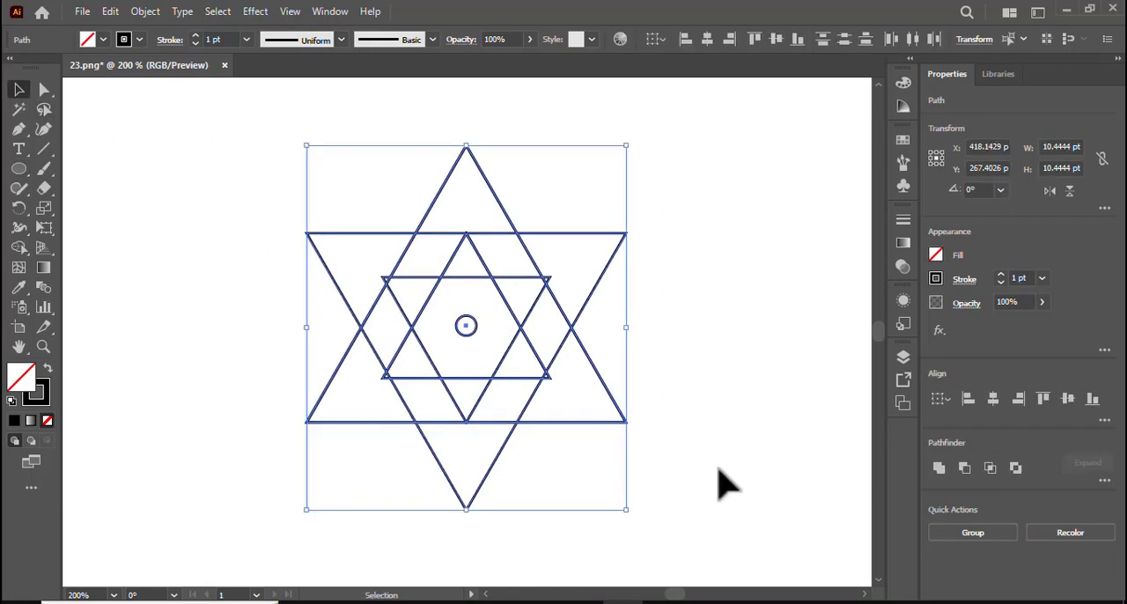
click(19, 248)
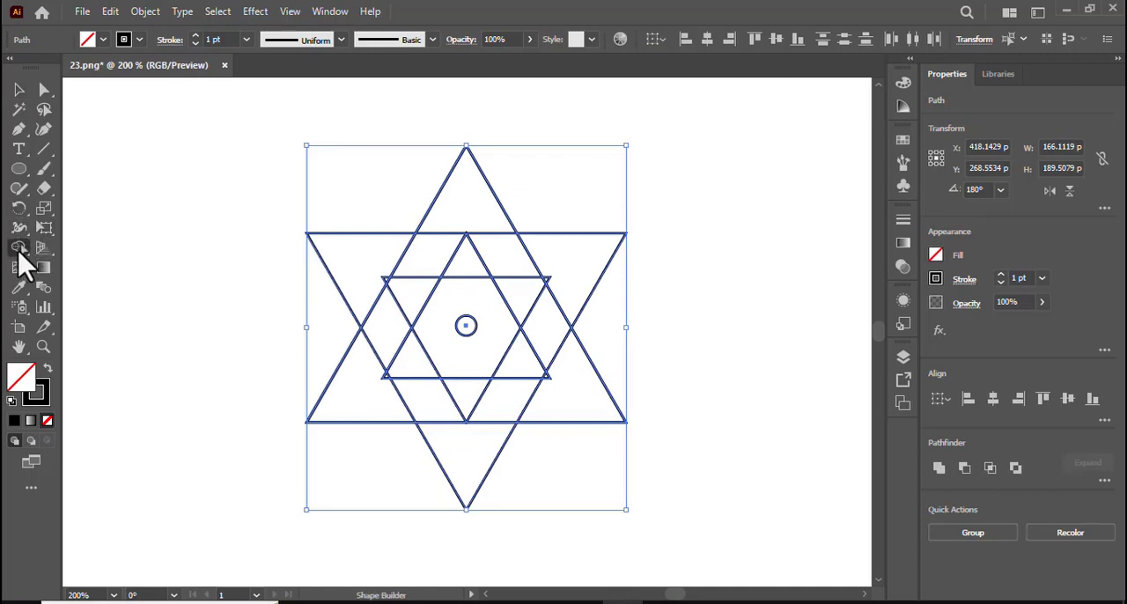
drag(471, 201, 520, 280)
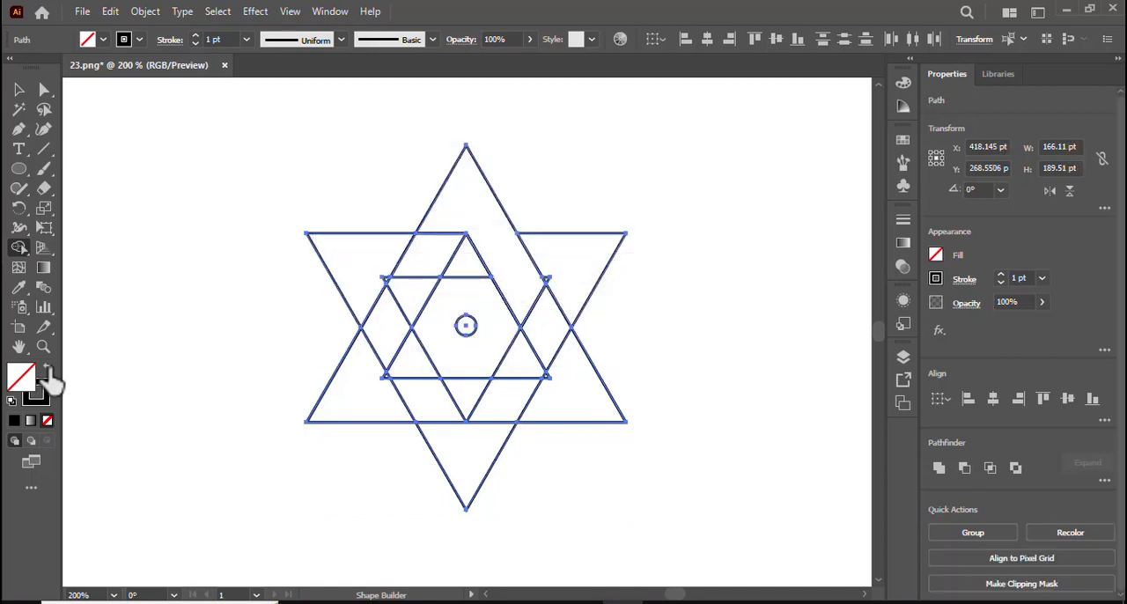
click(48, 370)
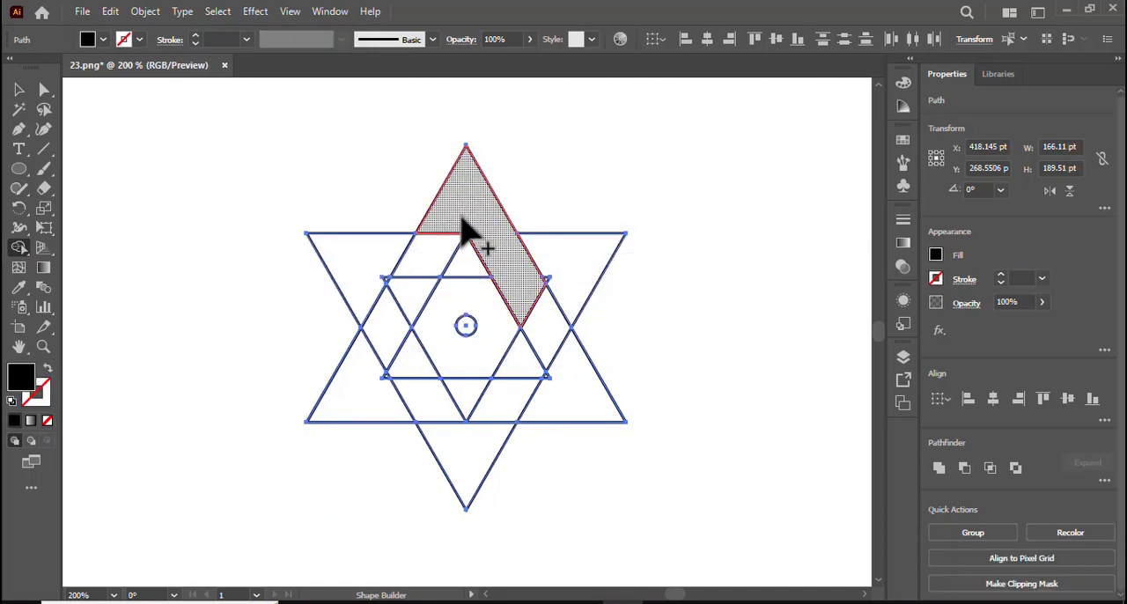
click(467, 232)
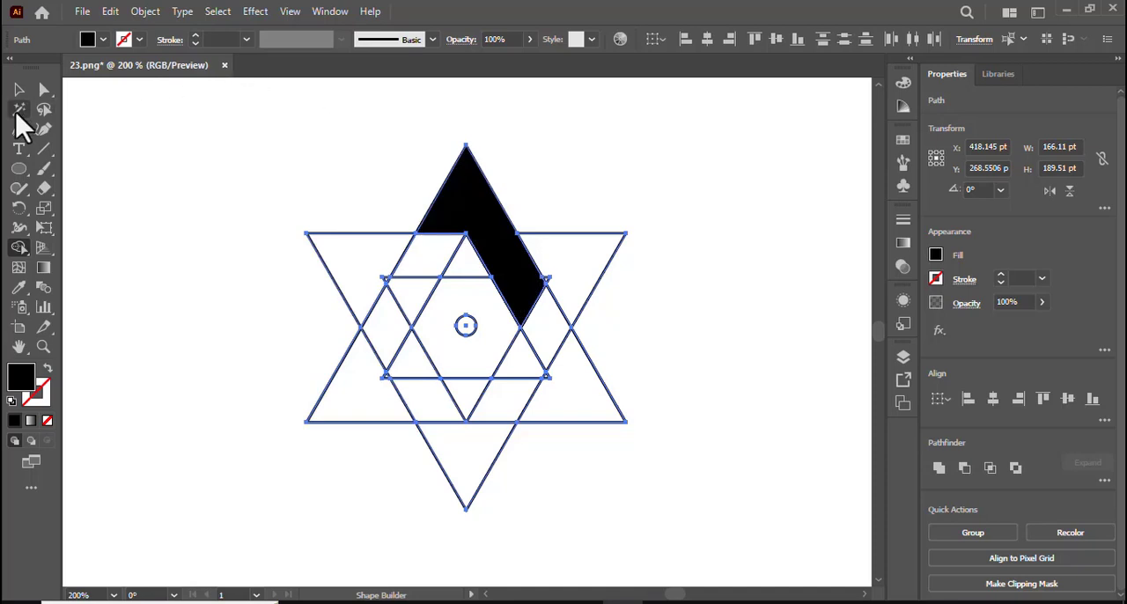
click(19, 110)
click(19, 89)
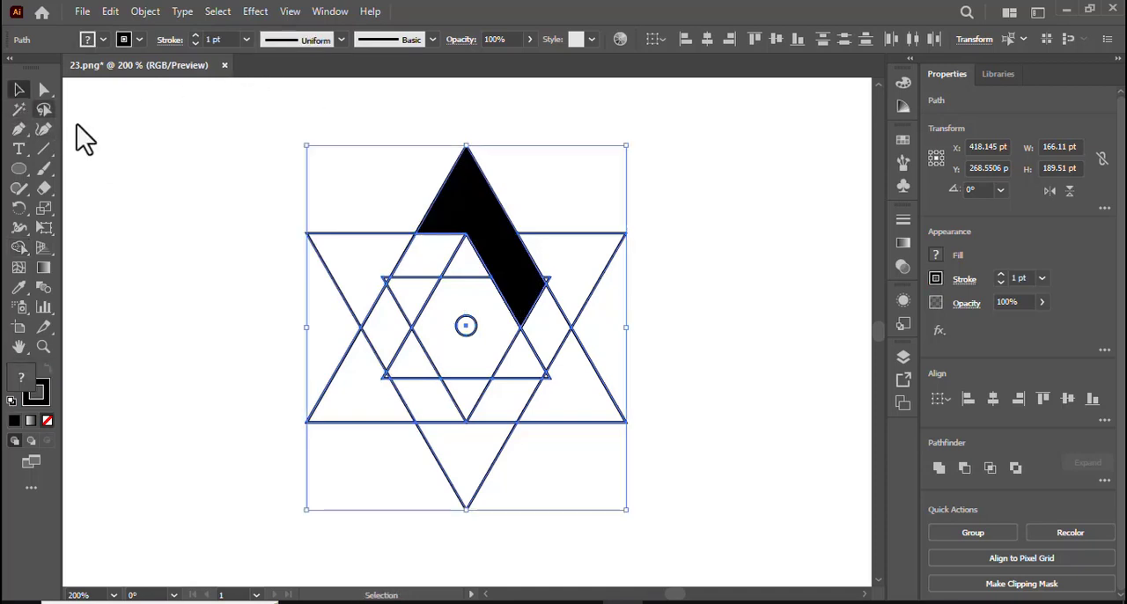
click(189, 151)
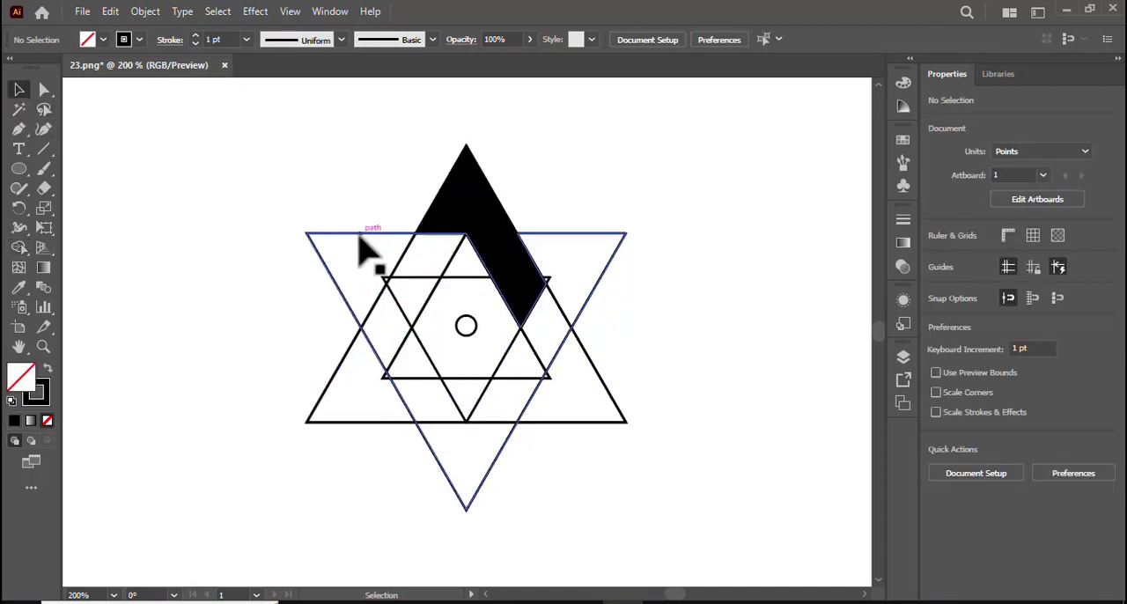
drag(262, 212, 415, 346)
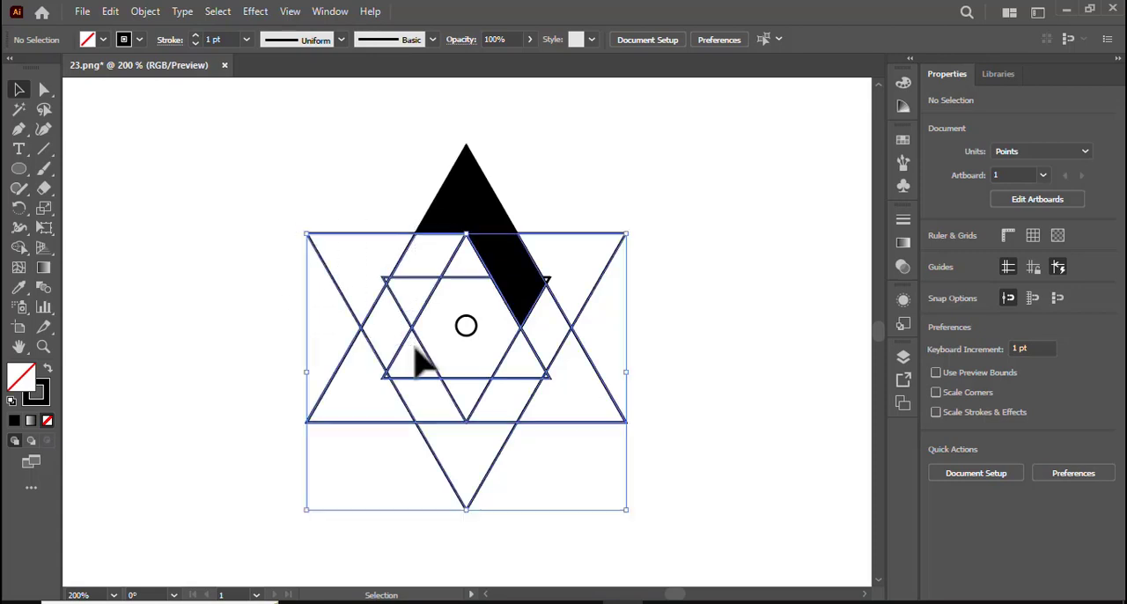
click(18, 111)
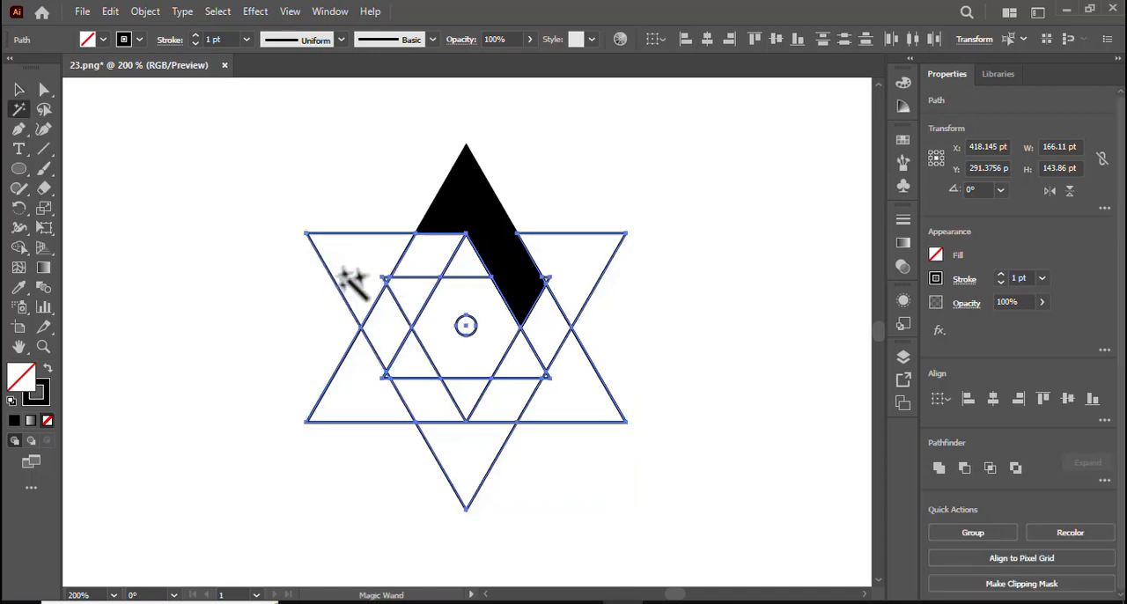
click(356, 282)
click(356, 280)
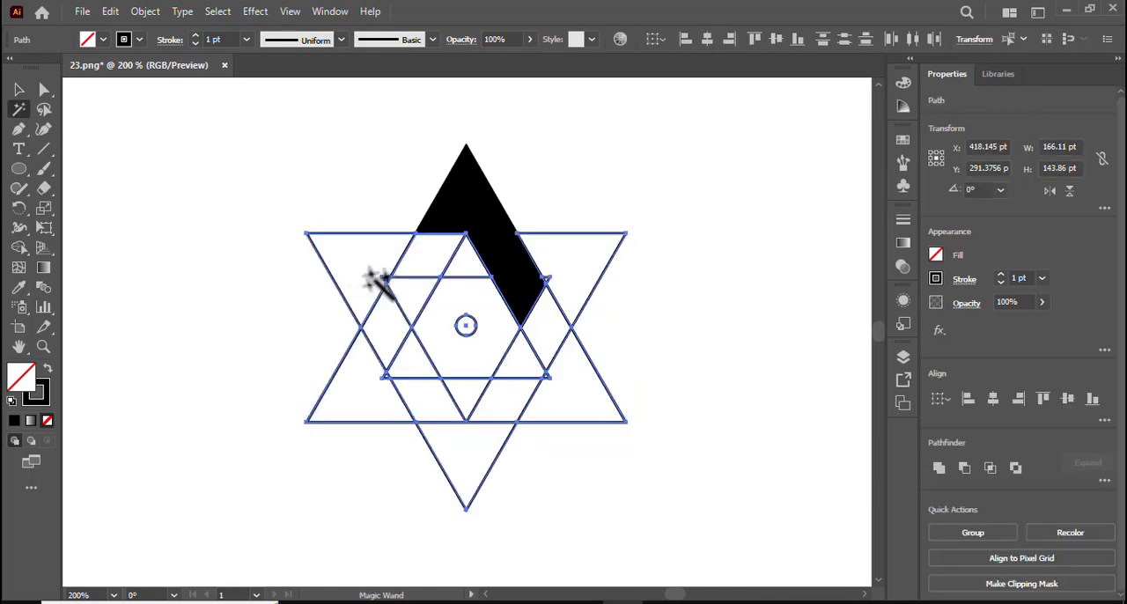
click(19, 90)
click(158, 154)
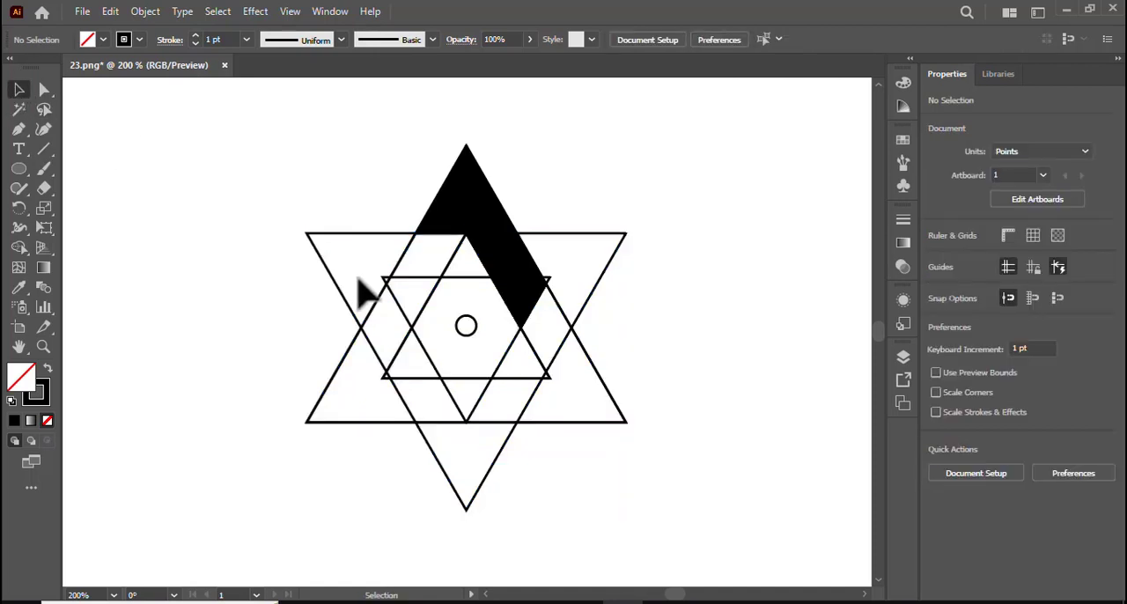
Step: Delete the leftover triangle outlines and the tiny corner piece, keeping only the black shape and the small circle
click(370, 309)
shift+click(380, 304)
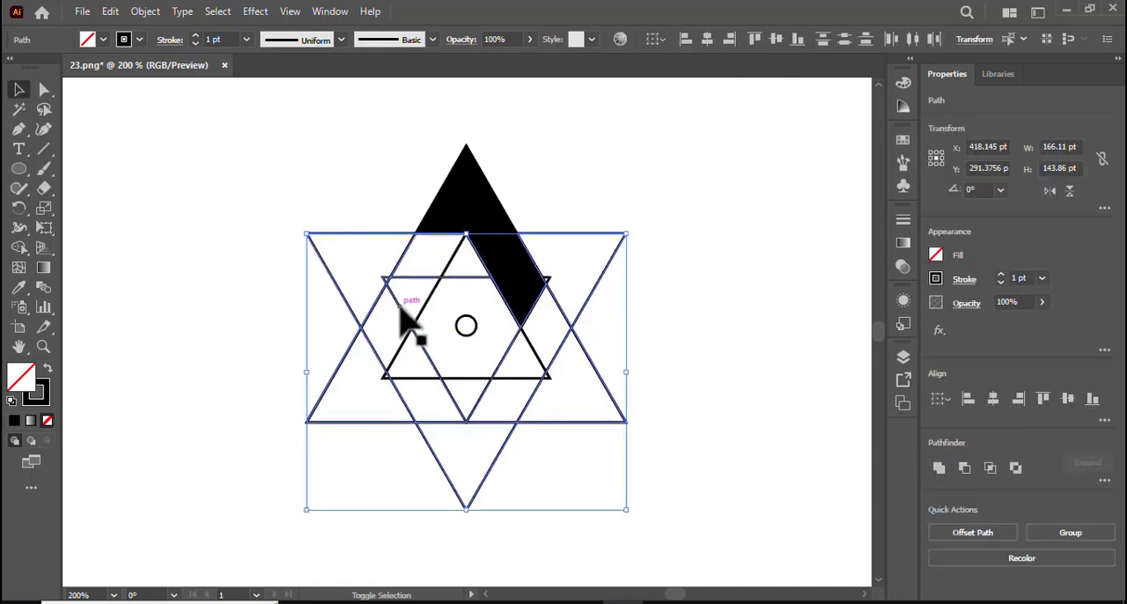
key(Delete)
click(405, 350)
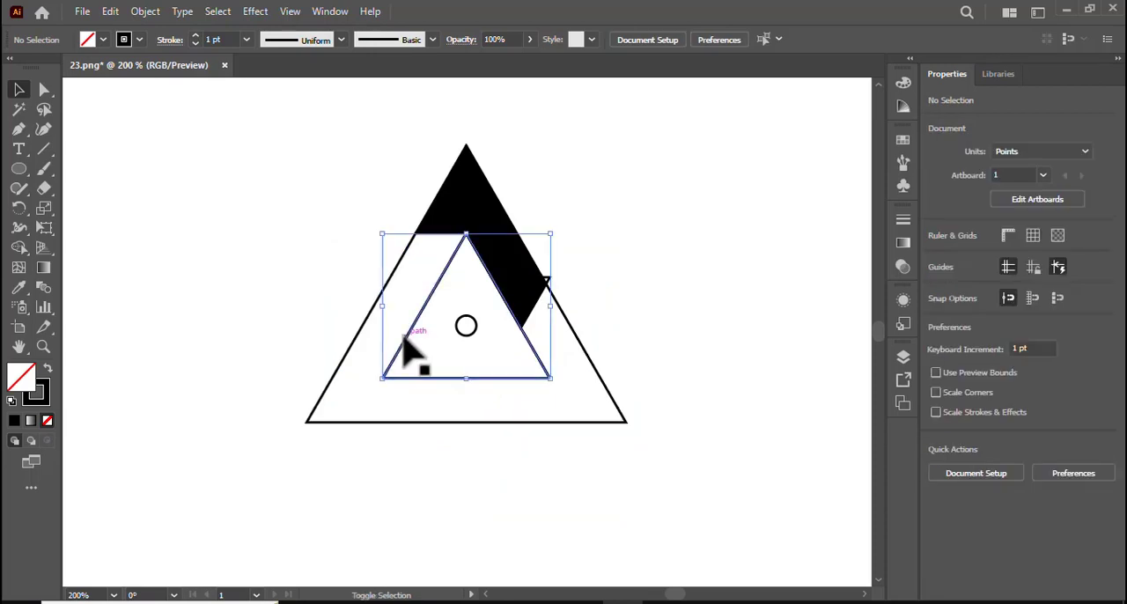
shift+click(368, 328)
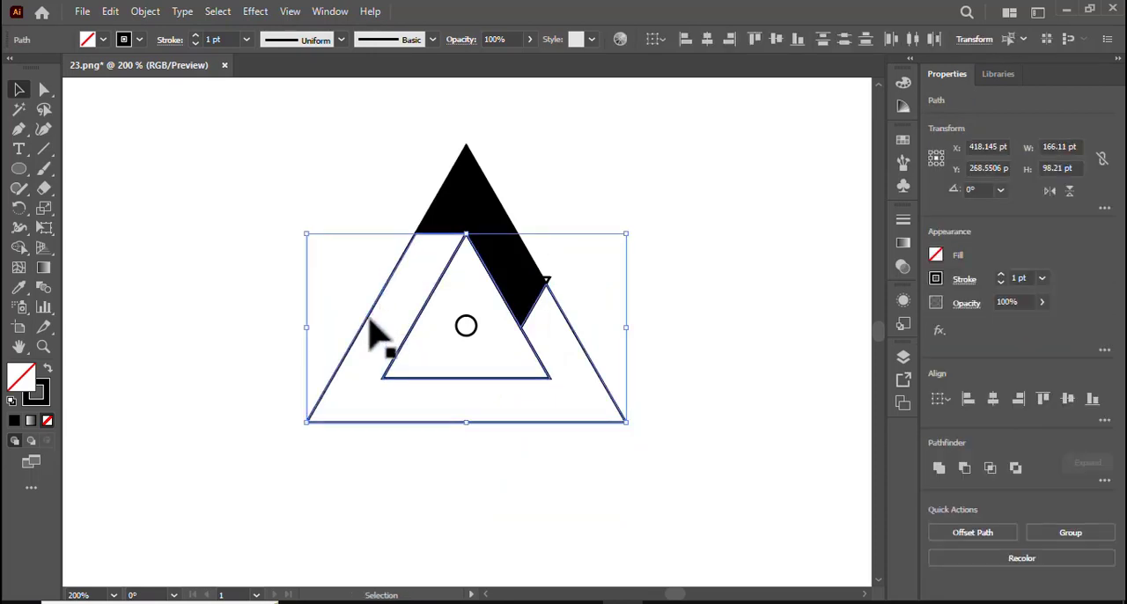
key(Delete)
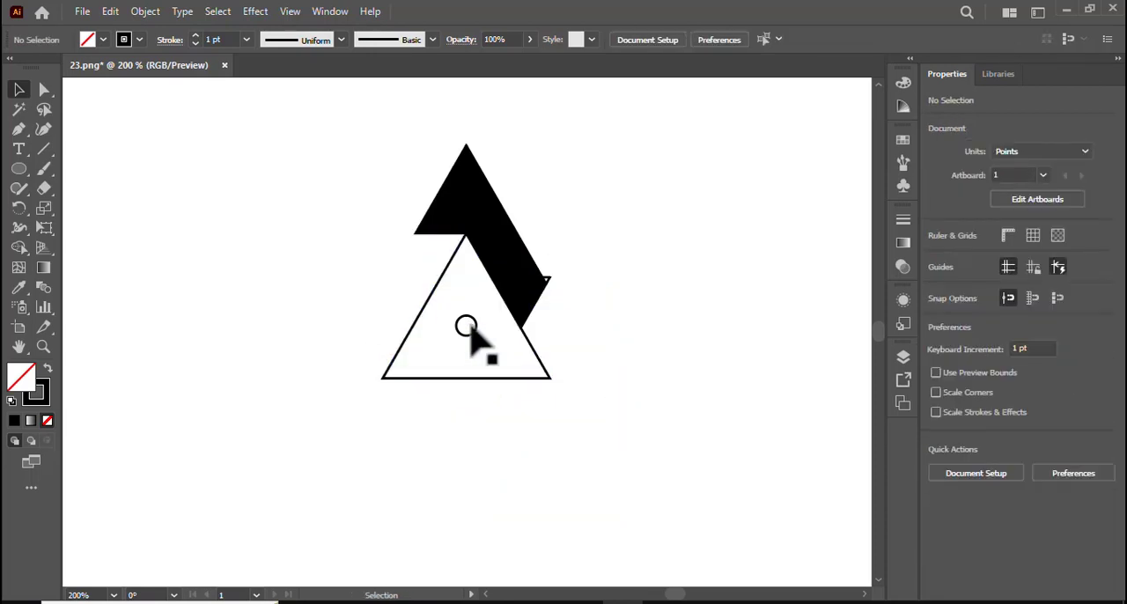
click(525, 340)
key(Delete)
click(549, 277)
key(Delete)
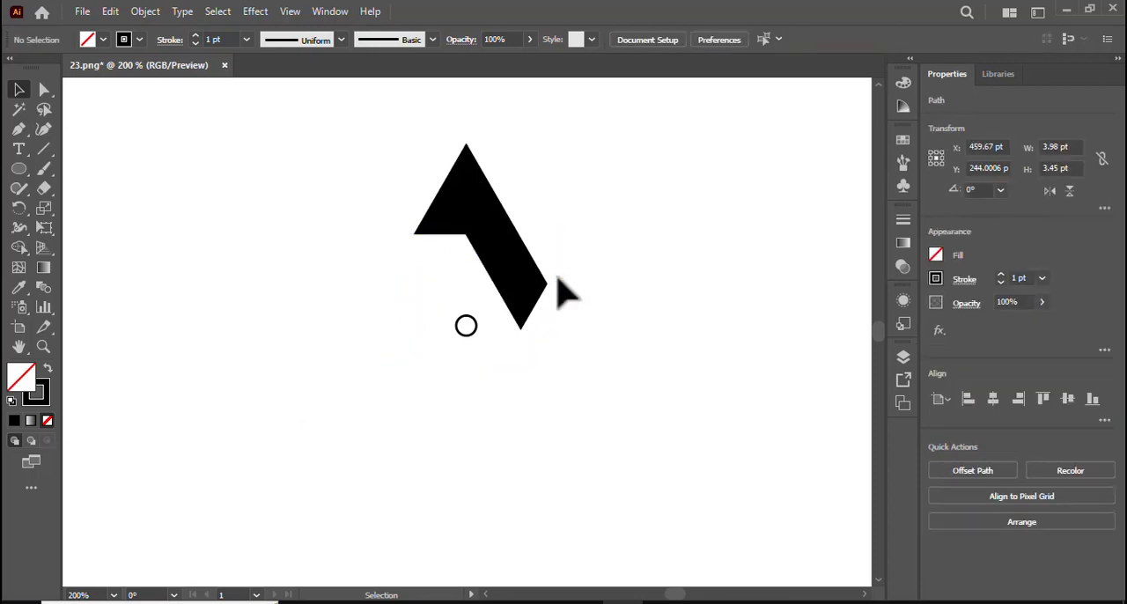
Step: Remove the stroke from the black shape
drag(390, 162, 498, 226)
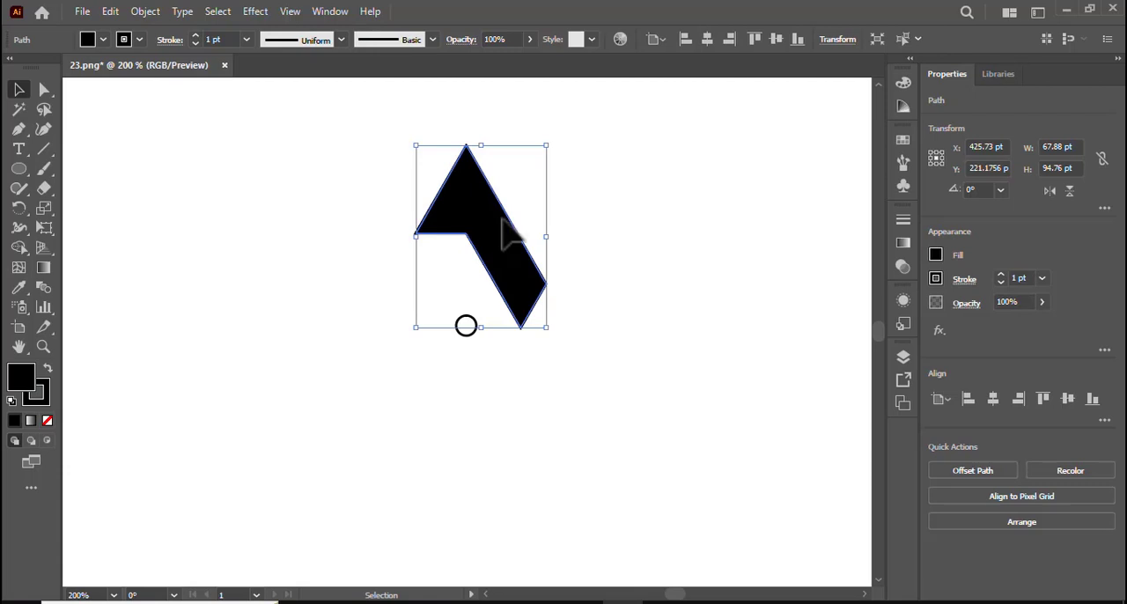
click(44, 396)
click(47, 421)
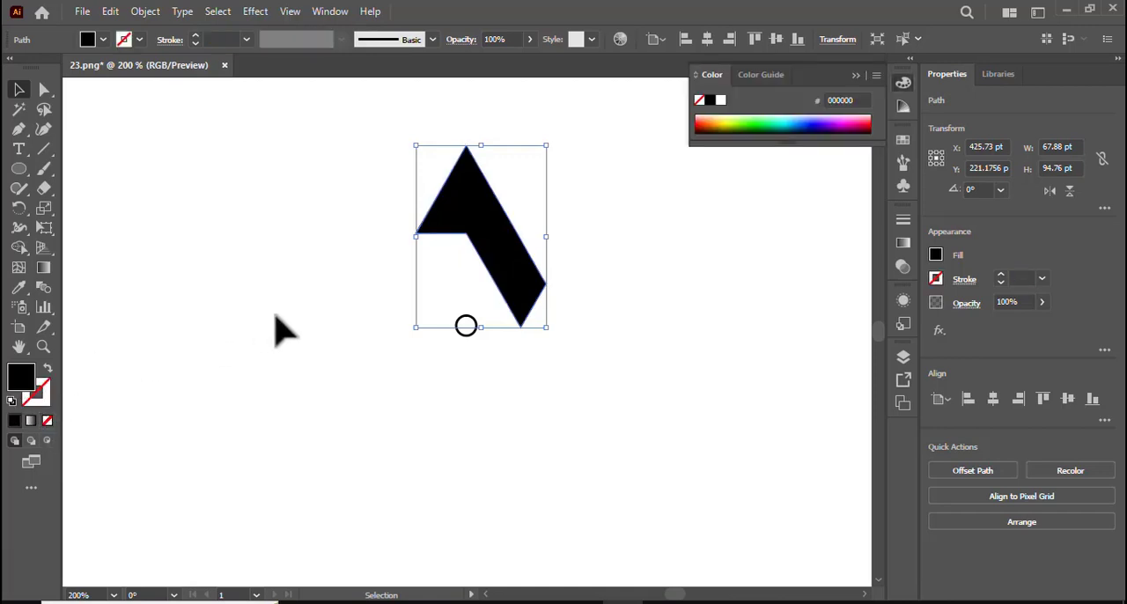
Step: Fill the shape with the blue gradient swatch and redraw its linear gradient at a slight slant across the shape
click(30, 421)
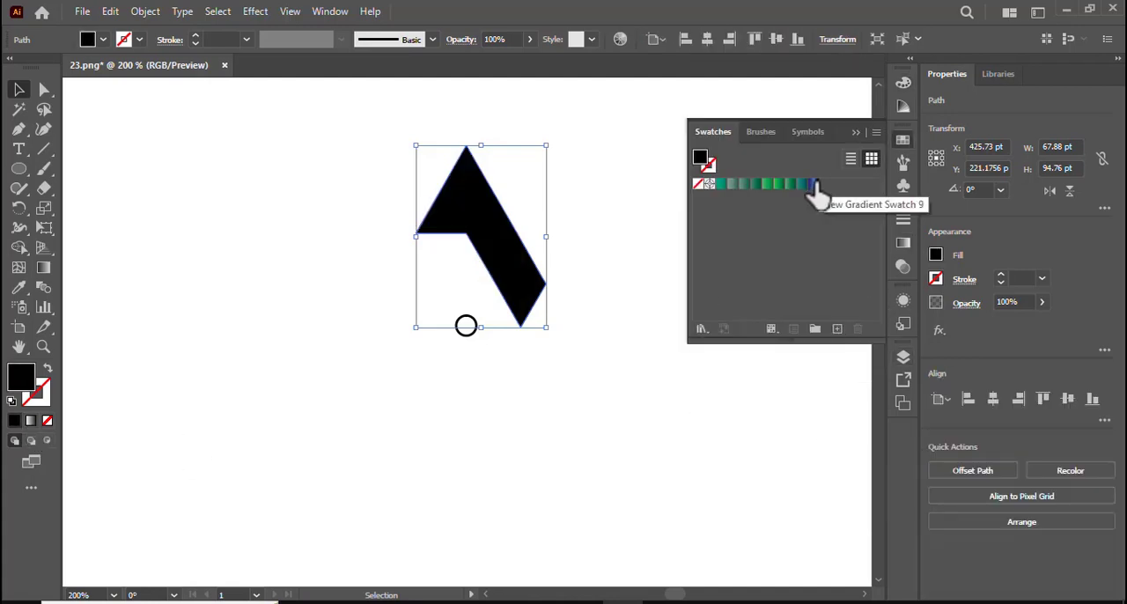
click(814, 185)
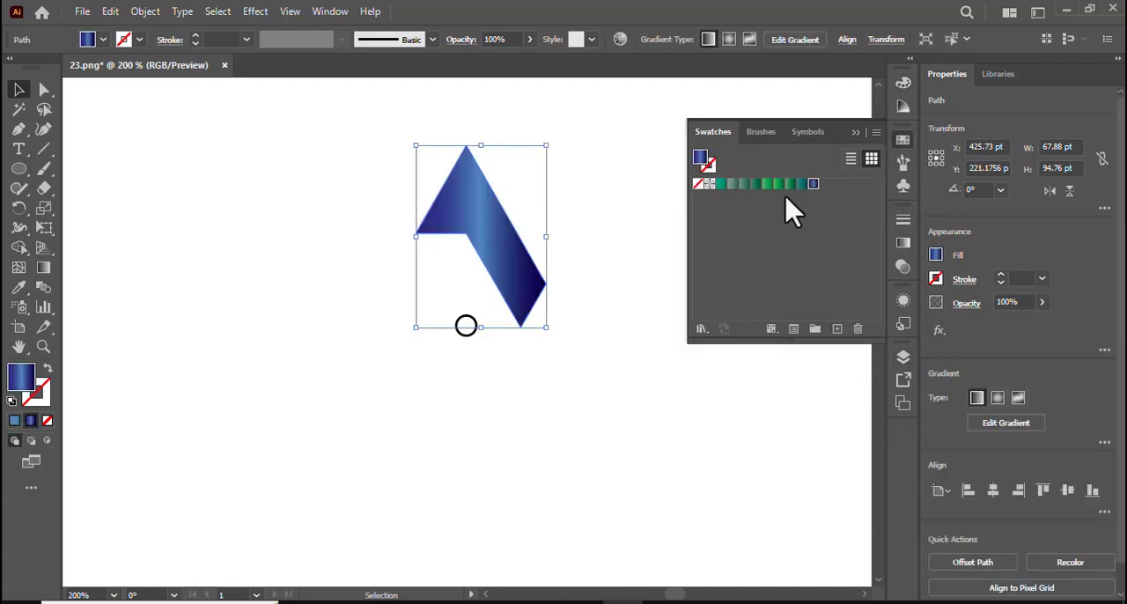
click(855, 132)
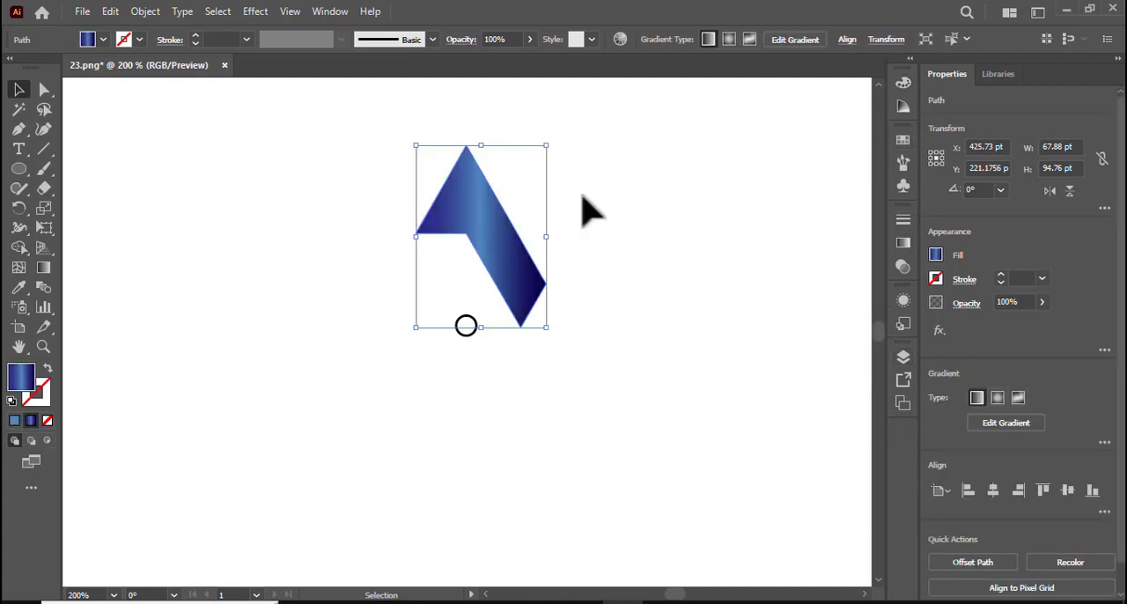
click(43, 268)
mouse_move(672, 247)
mouse_down()
mouse_move(516, 244)
mouse_move(408, 254)
mouse_move(379, 269)
mouse_up()
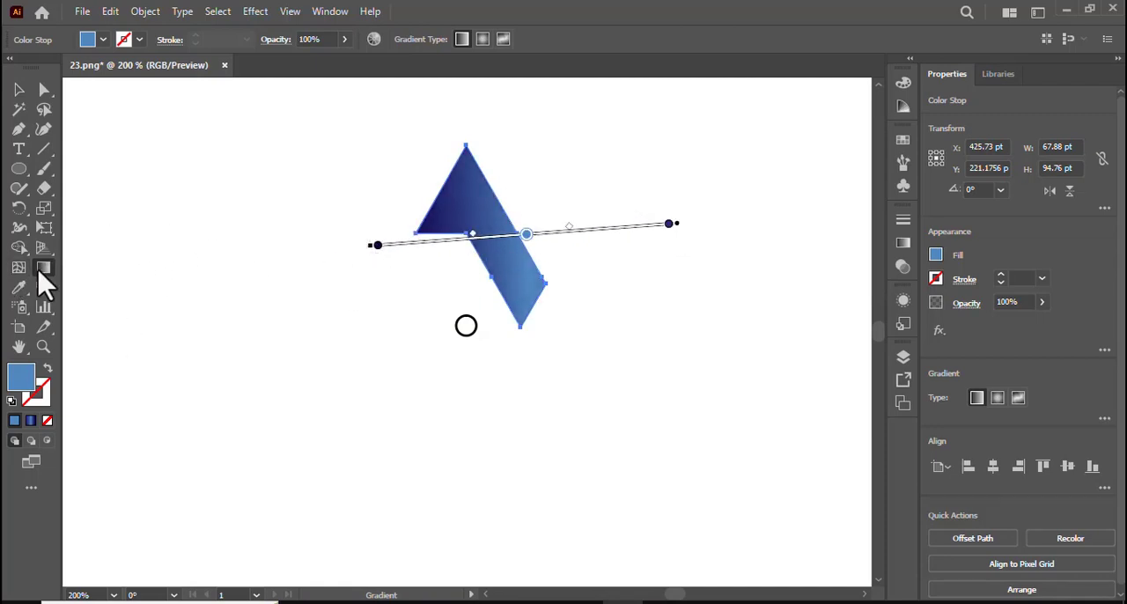
Step: Redraw the shape's gradient at a slight upward slant, move both dark end stops inward and shift the light blue stop towards the centre
drag(252, 283, 640, 210)
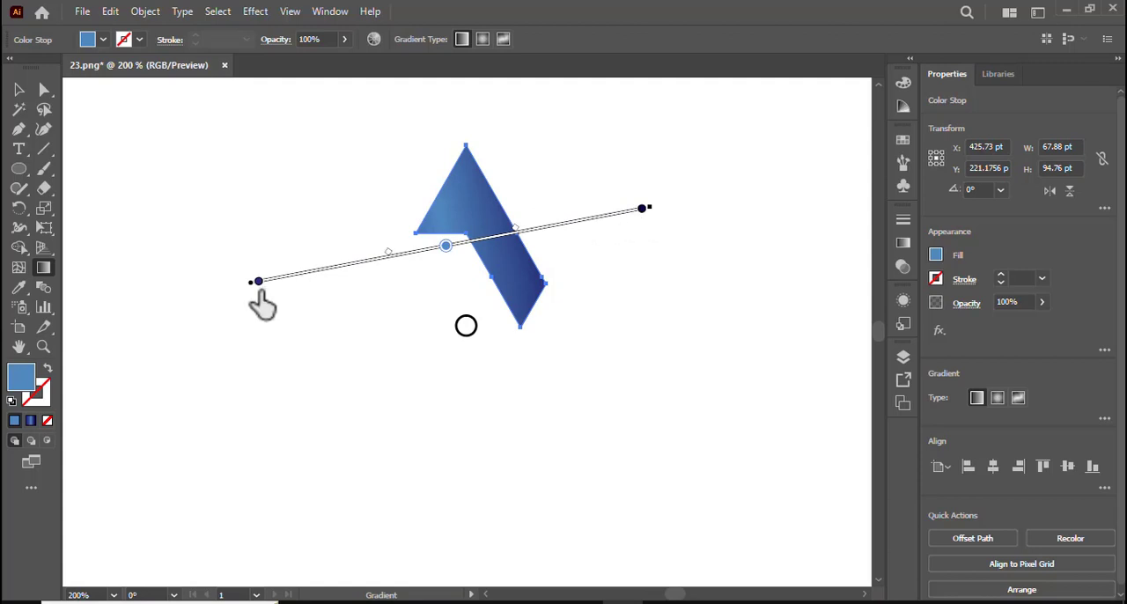
click(257, 284)
drag(257, 283, 397, 289)
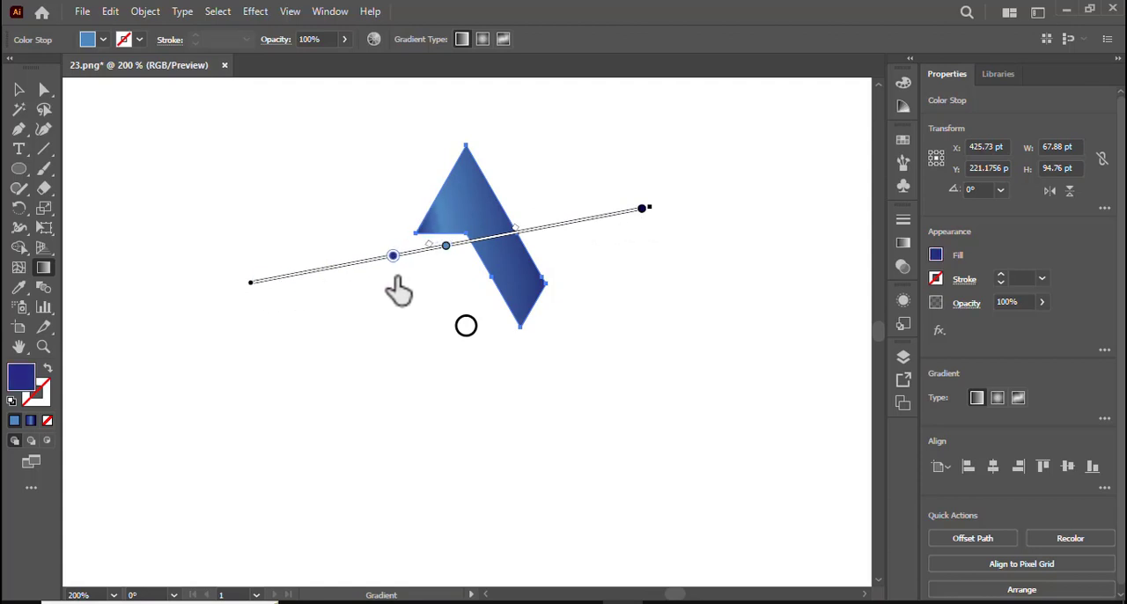
drag(642, 212, 575, 222)
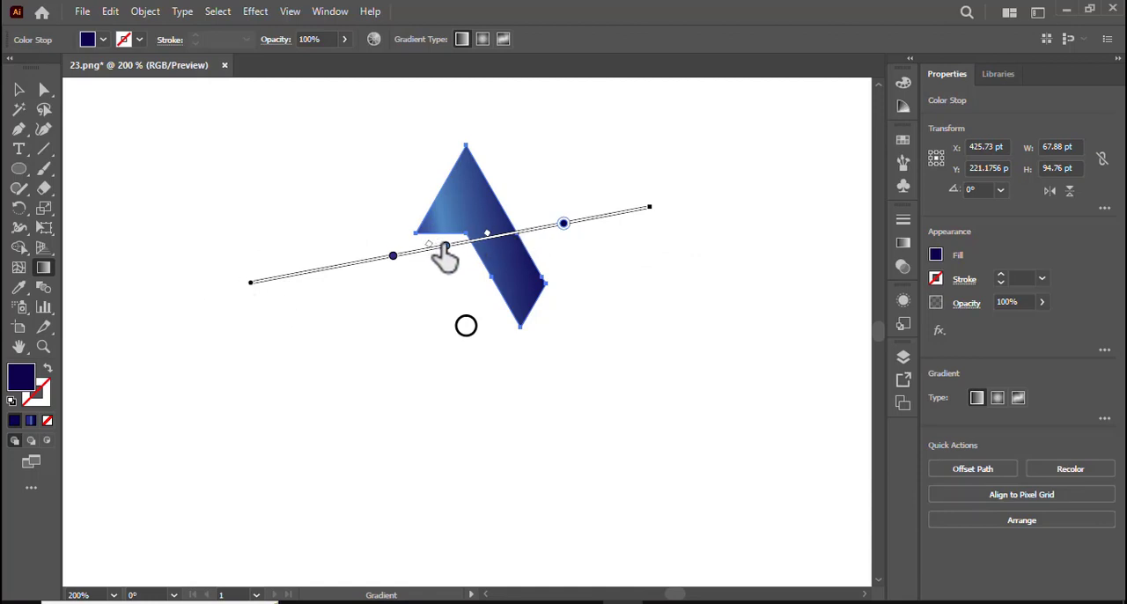
drag(445, 249, 477, 241)
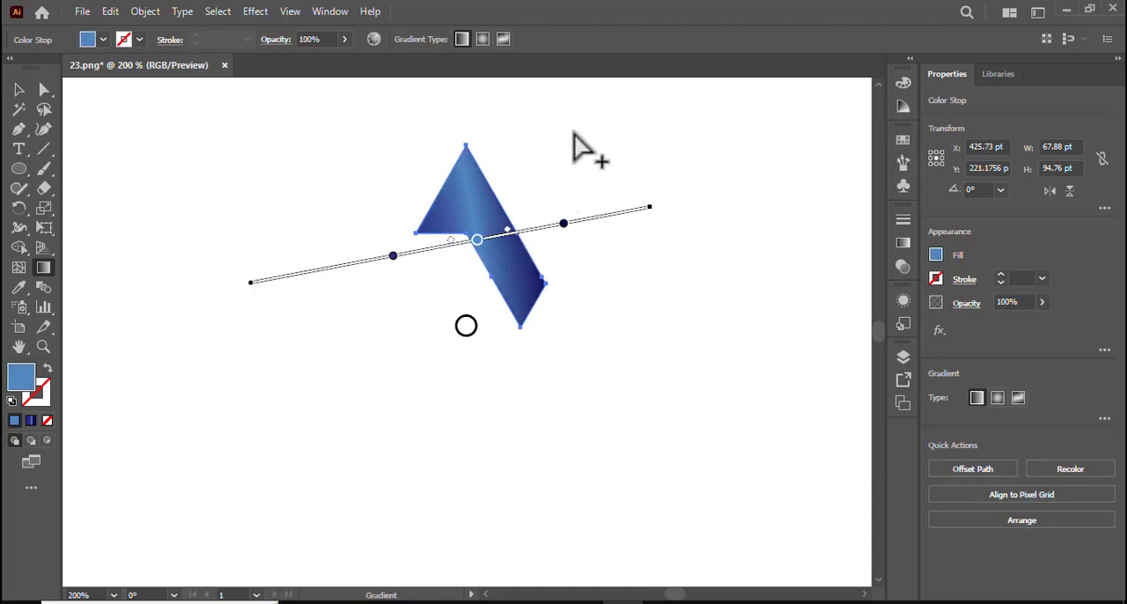
Step: Redraw the gradient diagonally from upper right to lower left so the light blue band runs along the arm
mouse_move(584, 124)
mouse_down()
mouse_move(481, 243)
mouse_move(419, 278)
mouse_move(372, 260)
mouse_move(436, 274)
mouse_move(426, 280)
mouse_up()
click(487, 242)
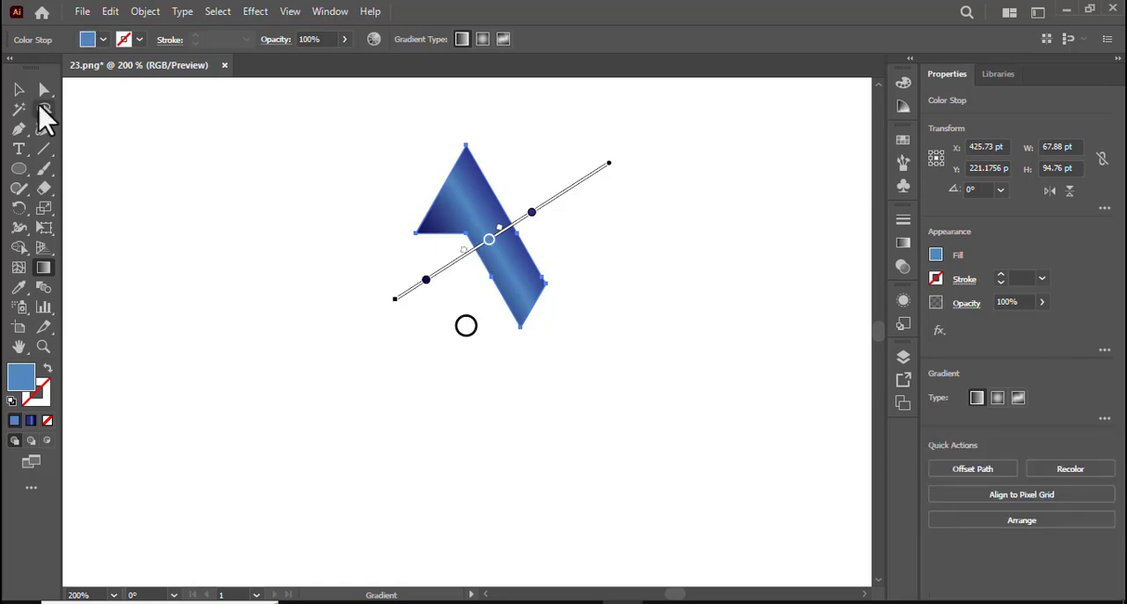
click(19, 90)
click(126, 198)
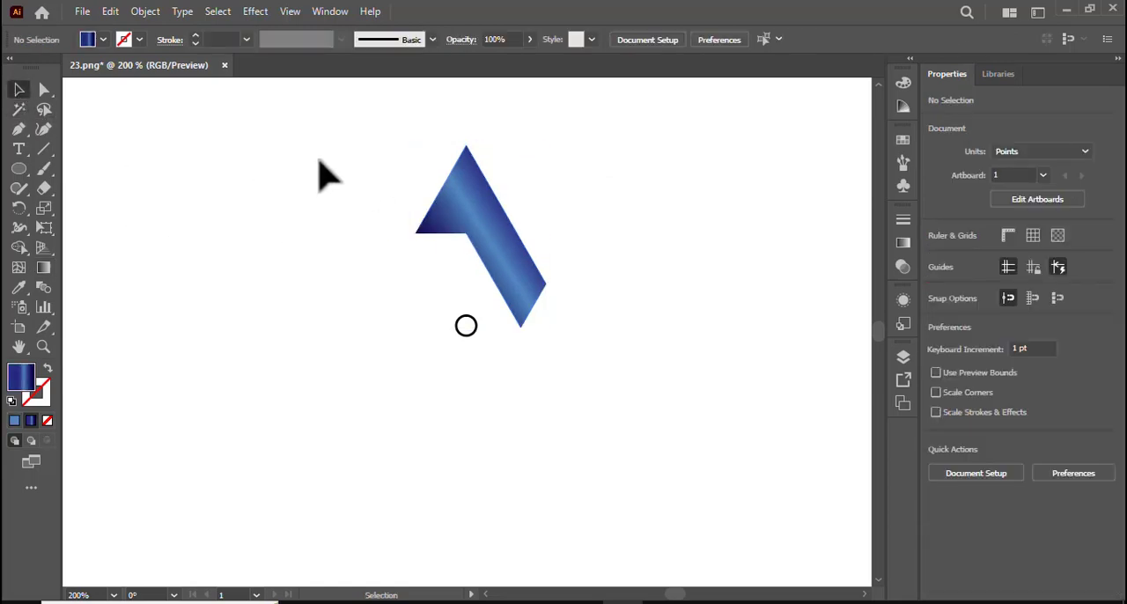
Step: Rotate a copy of the shape by 60° about the small circle's centre and repeat the transformation to complete a six-armed star
drag(319, 159, 539, 240)
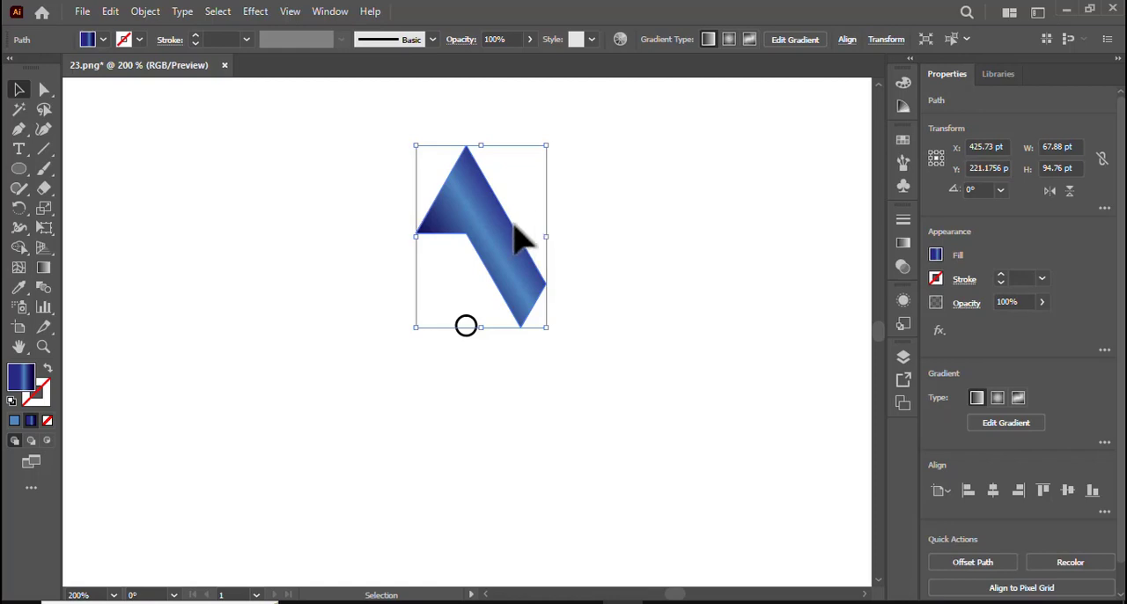
key(r)
alt+click(466, 327)
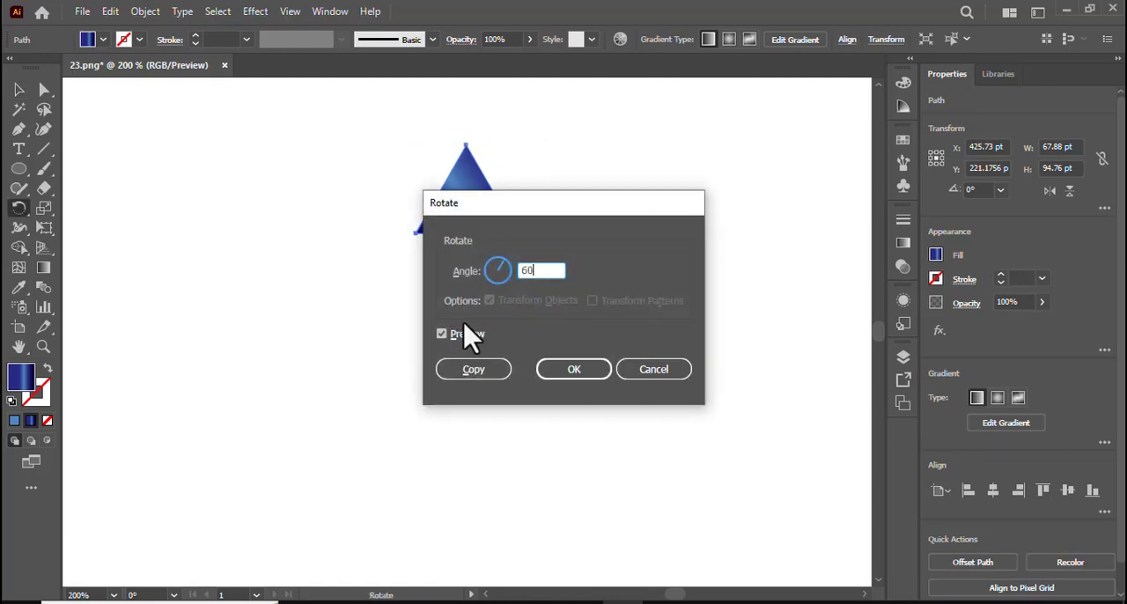
click(471, 371)
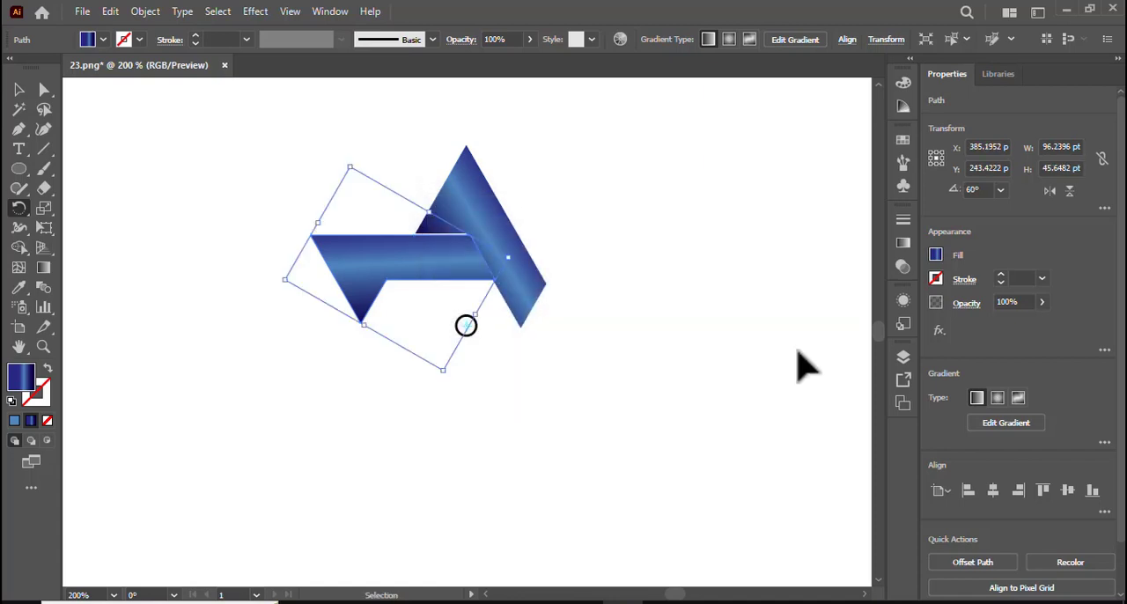
key(ctrl+d)
key(ctrl+d)
key(ctrl+d)
key(ctrl+d)
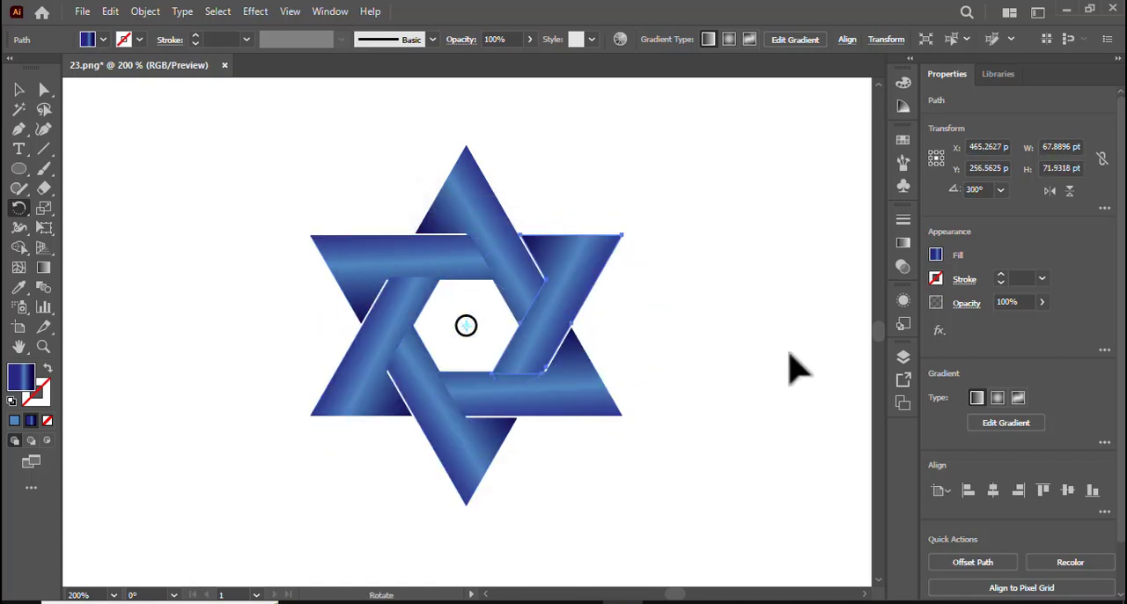
Step: Nudge the star's two right-hand arms slightly left and its bottom arm 2 pt up to close the white gaps
click(17, 89)
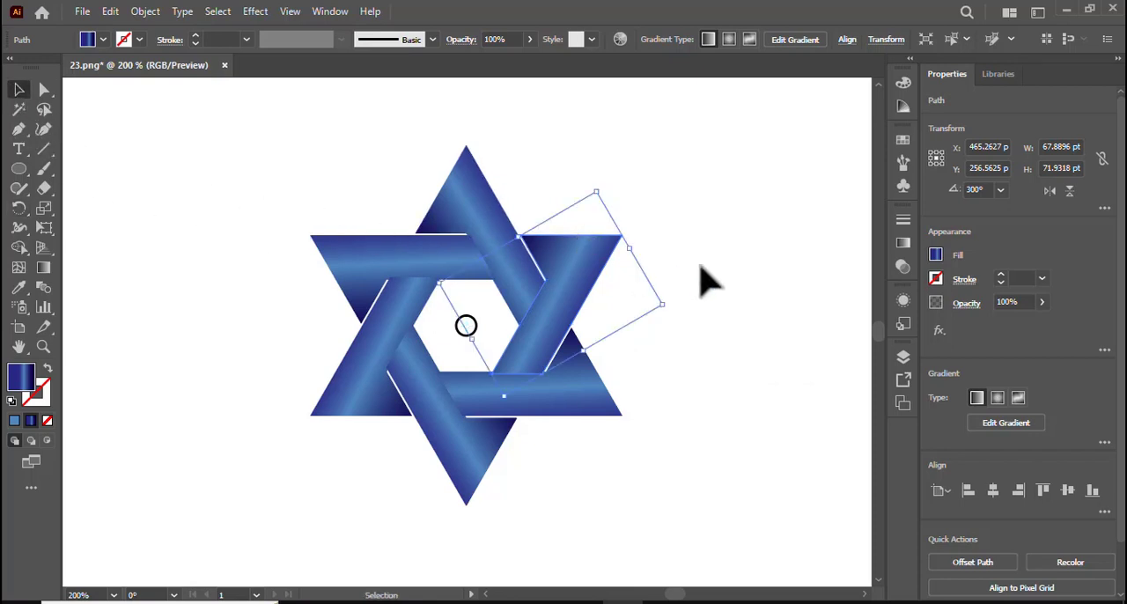
click(543, 431)
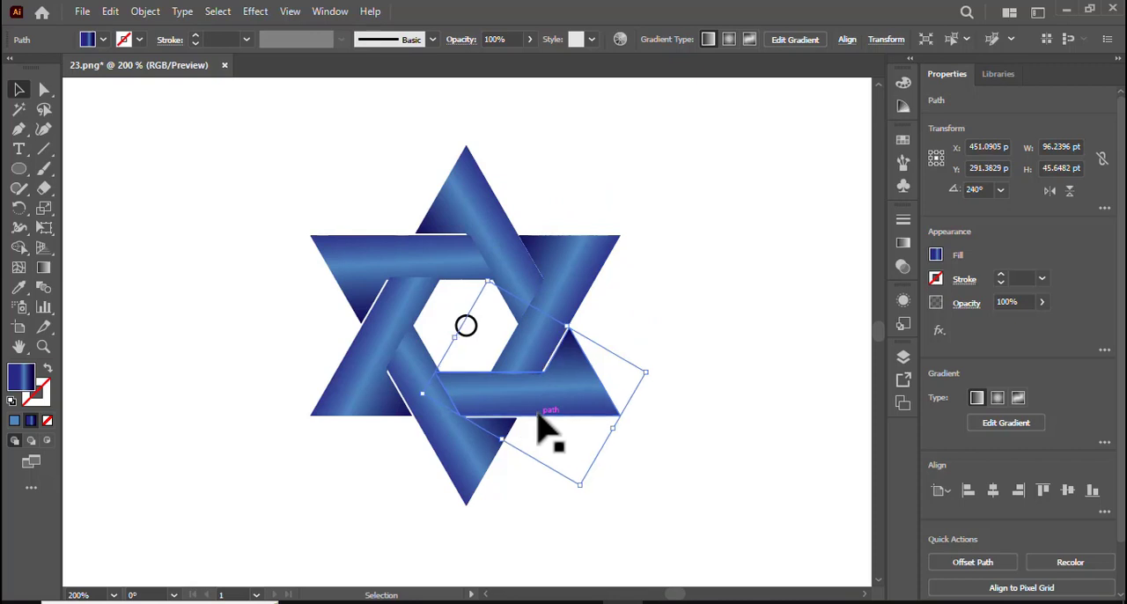
drag(540, 419, 473, 460)
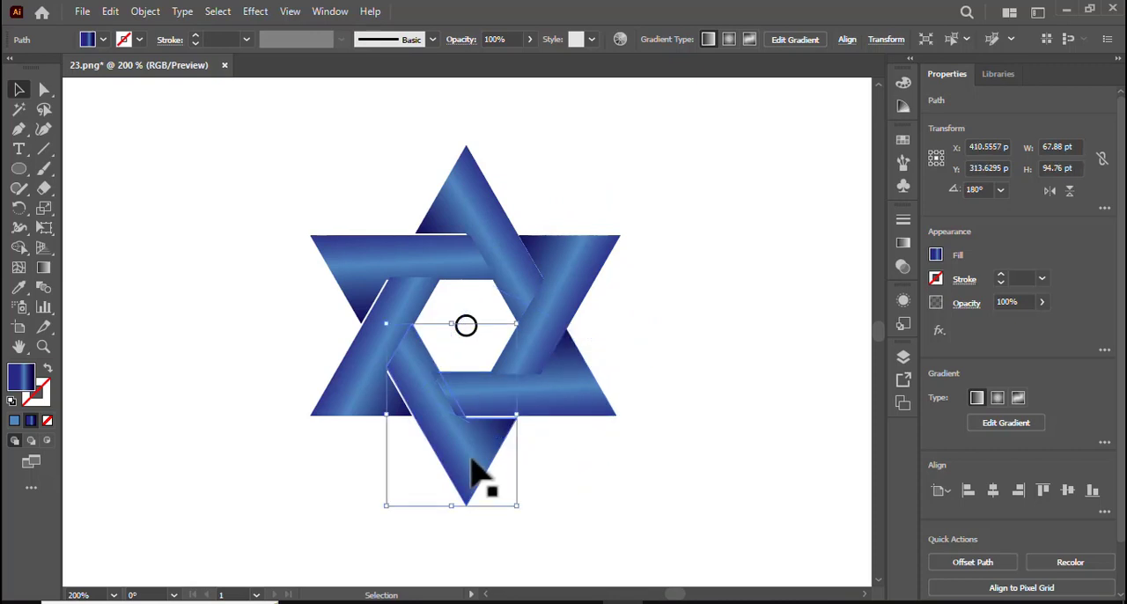
key(Up)
key(Up)
Step: Nudge the lower-left arm slightly right, and move the upper-left arm 4 pt right and 1 pt up to close the remaining gaps
click(353, 378)
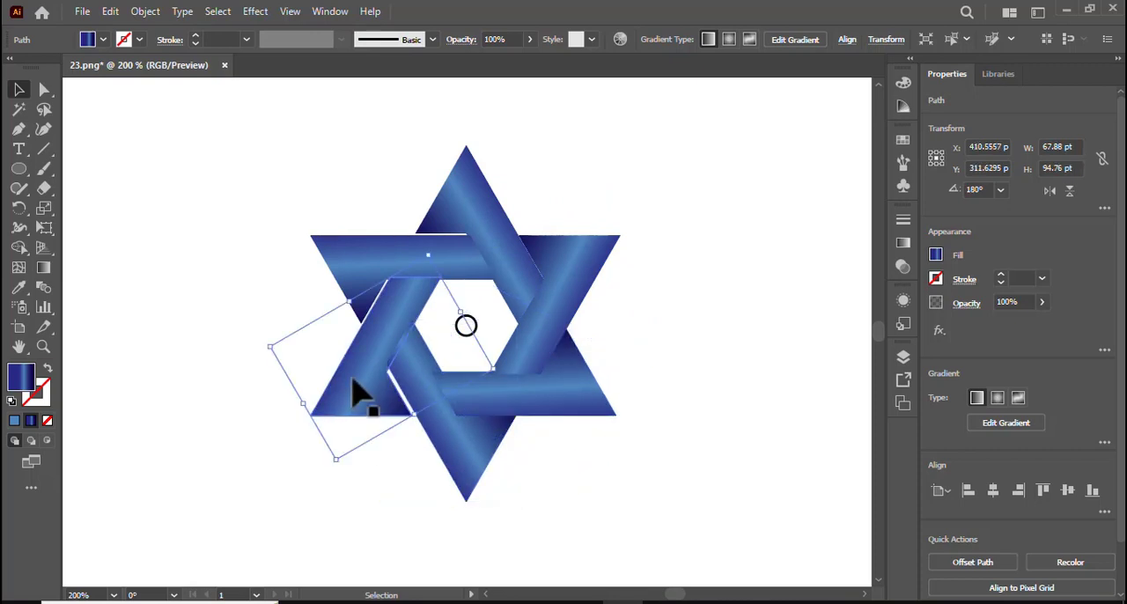
key(Right)
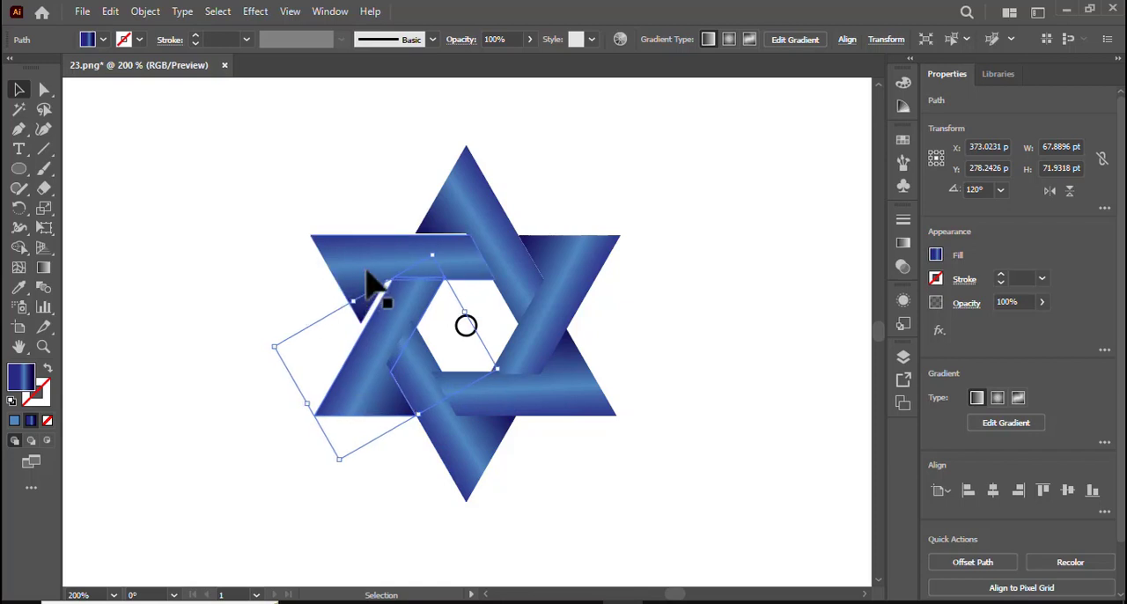
click(380, 289)
key(Down)
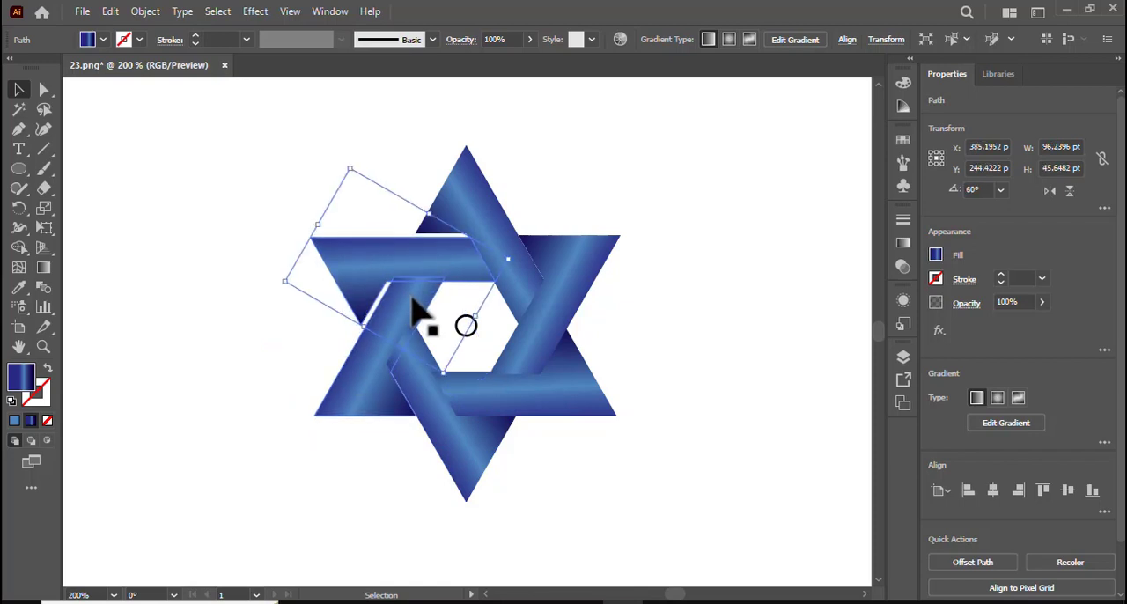
key(Right)
key(Right)
key(Up)
key(Up)
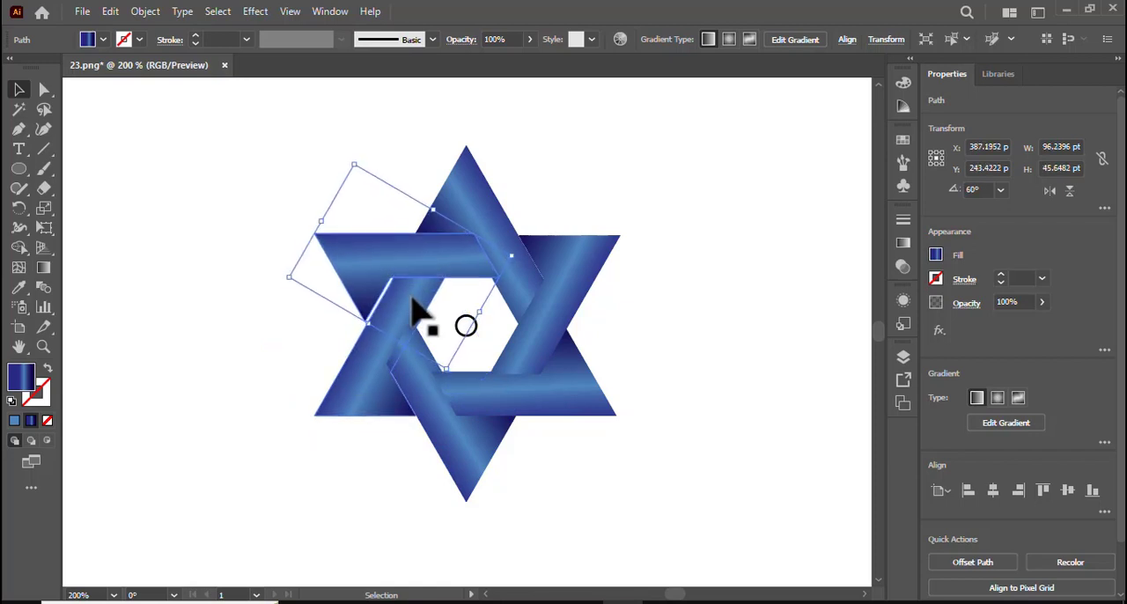
key(Right)
key(Right)
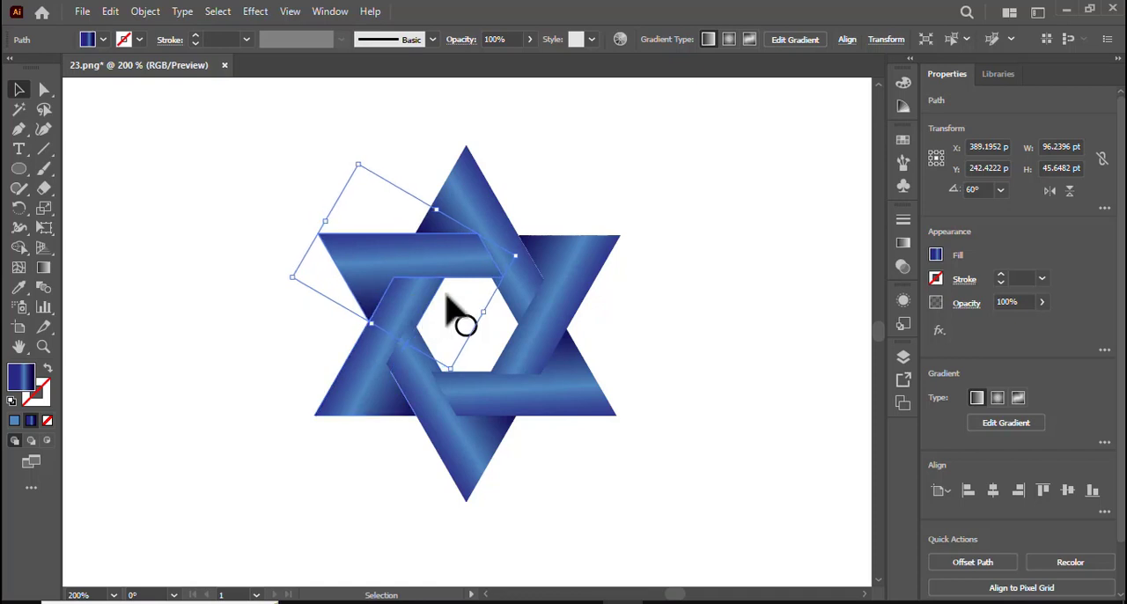
click(712, 323)
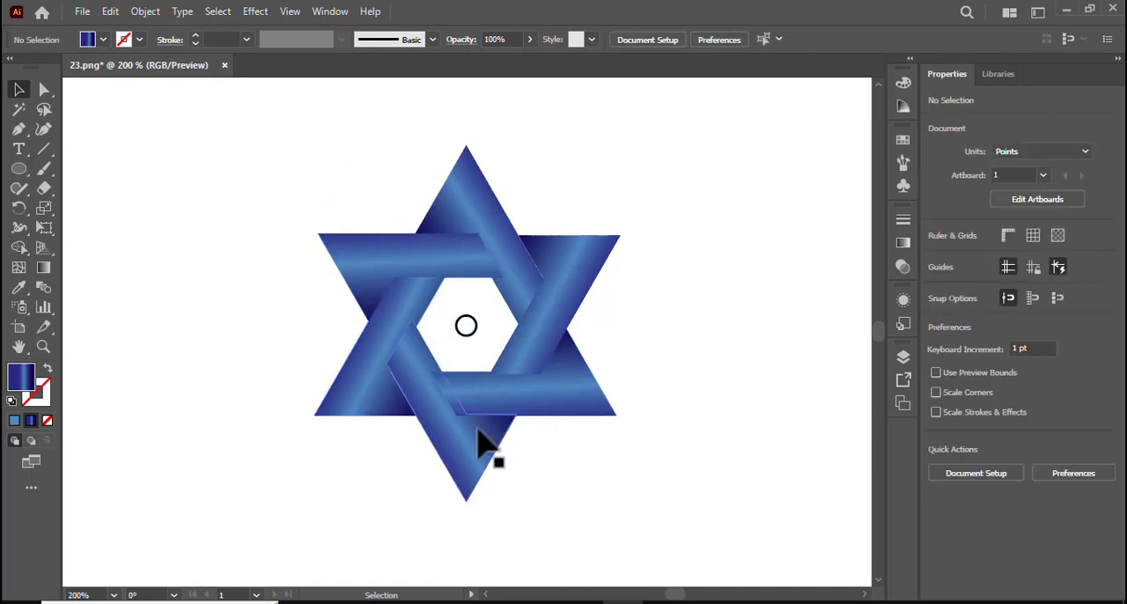
Step: Delete the small circle in the star's centre and group the six arms
click(467, 318)
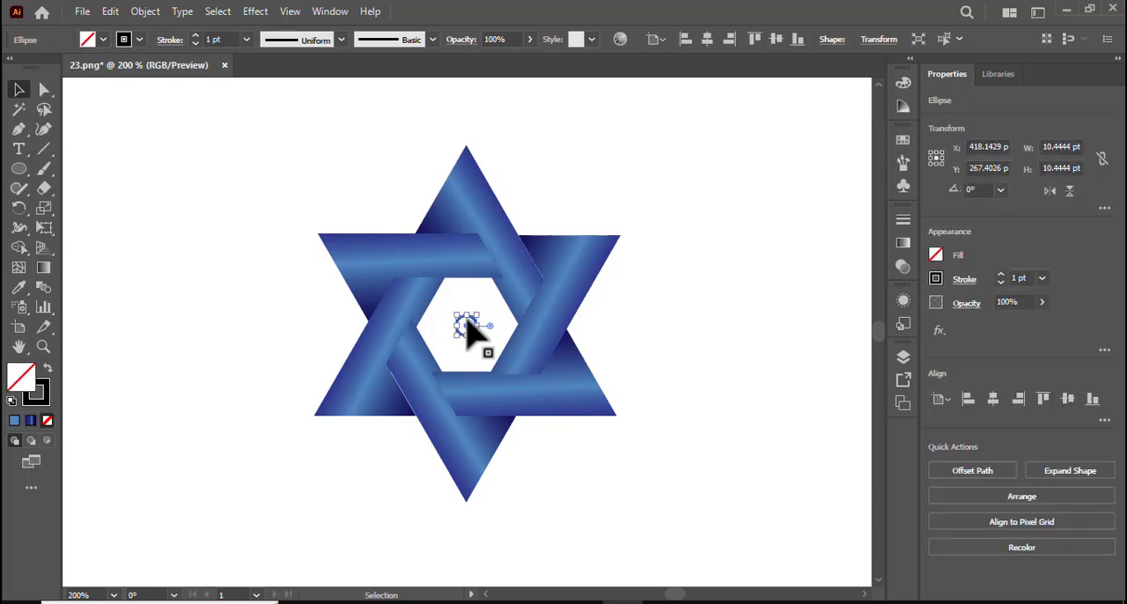
key(Delete)
drag(252, 216, 566, 378)
right_click(540, 387)
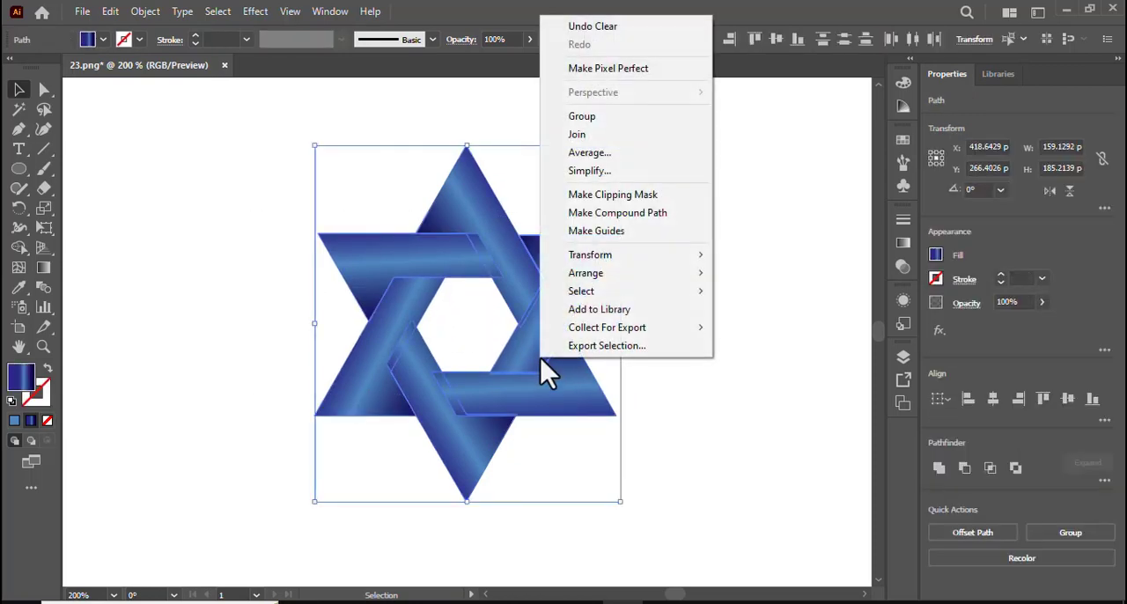
click(618, 118)
Step: Scale the star group down to about 78 × 90 pt and move it up on the artboard
click(787, 334)
drag(520, 382, 517, 323)
drag(624, 452, 560, 363)
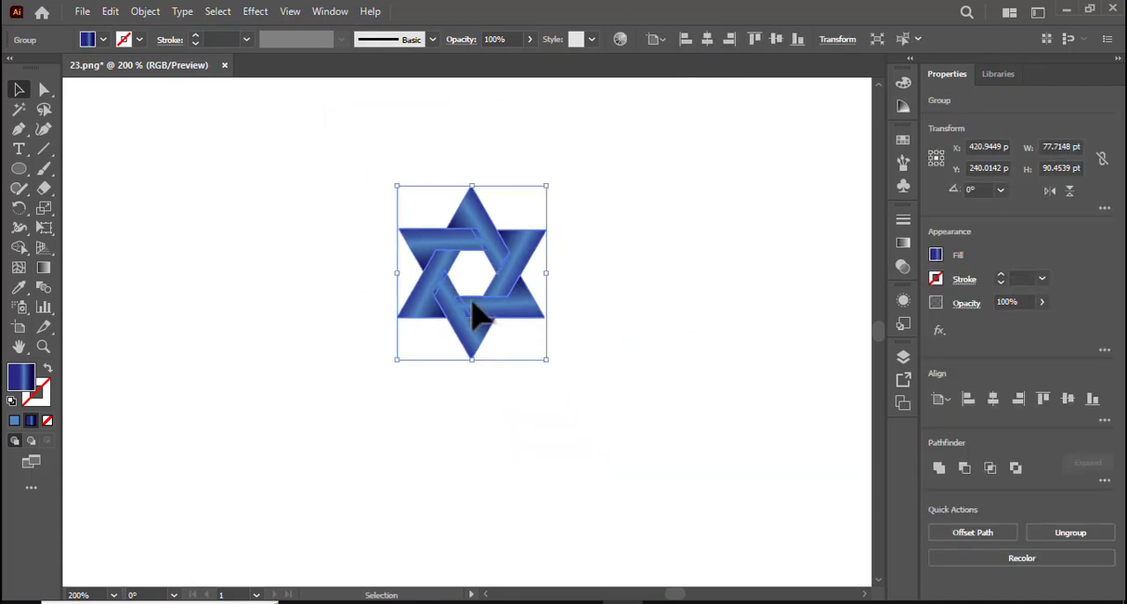
drag(473, 314, 473, 231)
Step: Copy the star, paste it in front and move the copy directly below the original, tip to tip
click(114, 12)
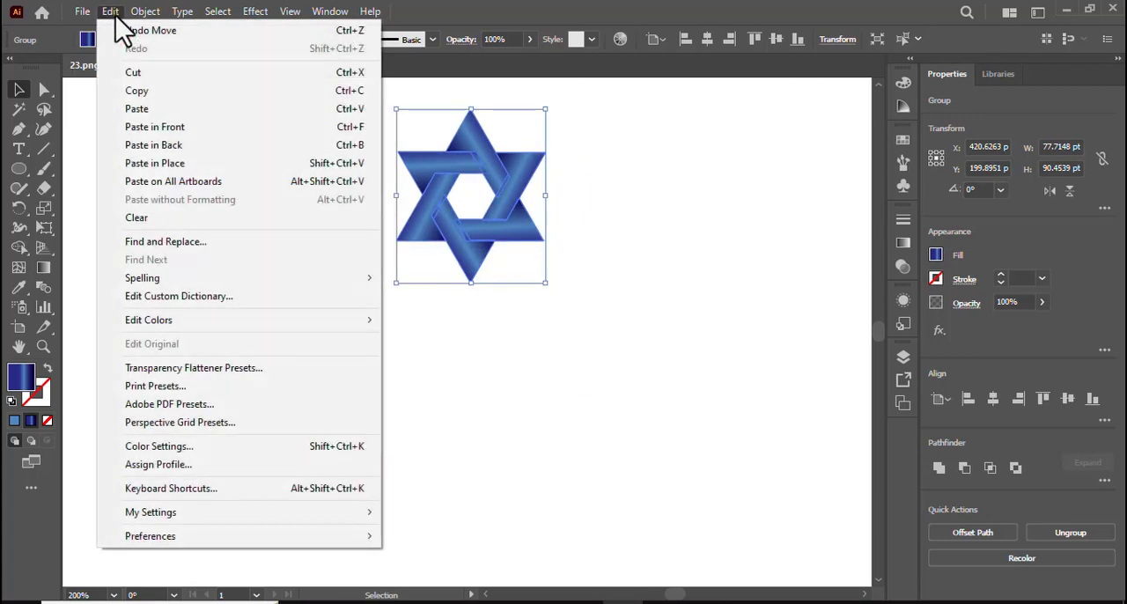
click(147, 91)
click(113, 13)
click(180, 128)
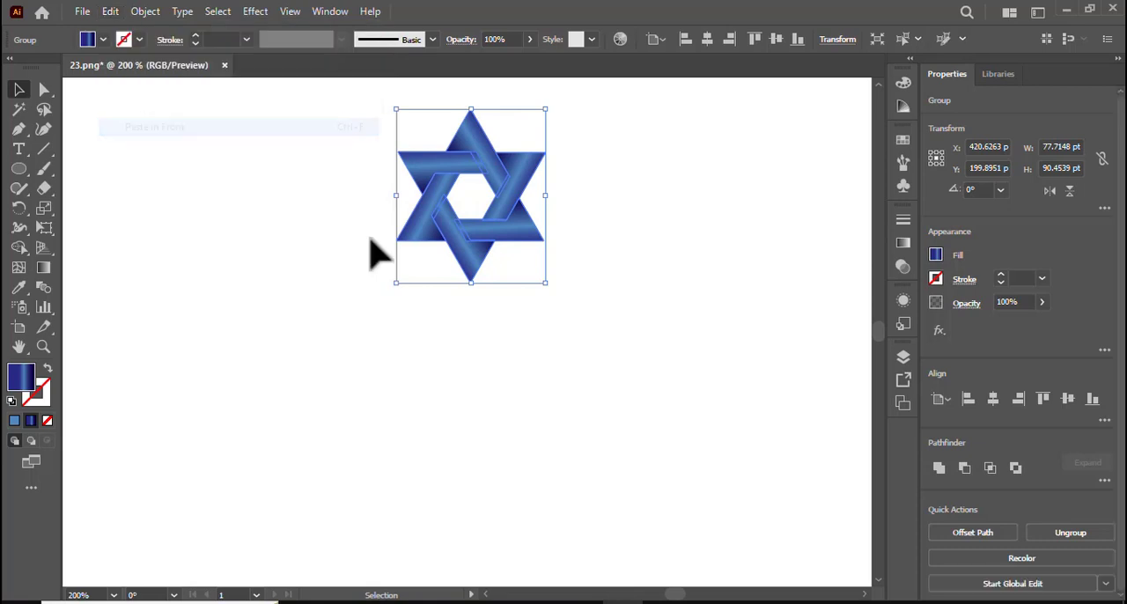
drag(487, 230, 487, 419)
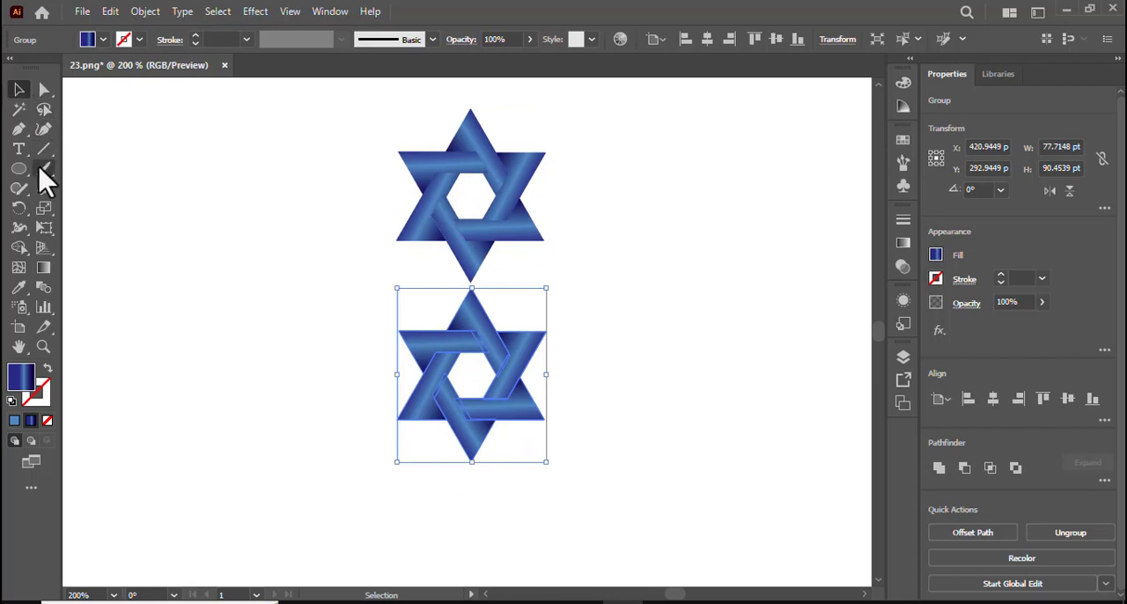
Step: Draw a rectangle about 147 × 105 pt over the lower star and fill it with a vertical white-to-black linear gradient
drag(16, 172, 88, 167)
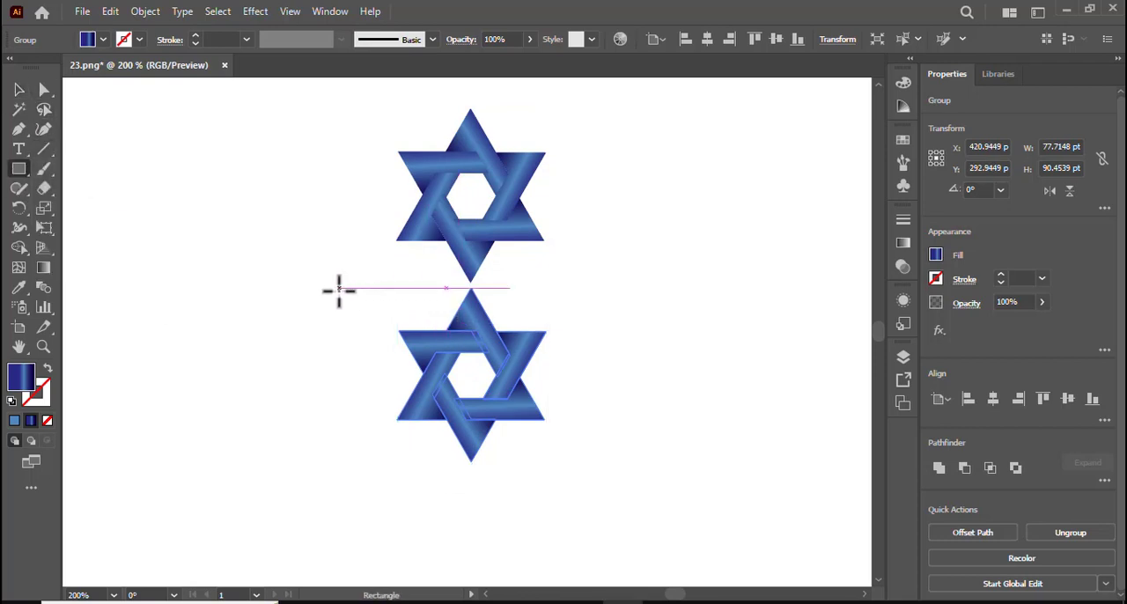
mouse_move(334, 289)
mouse_down()
mouse_move(460, 296)
mouse_move(549, 320)
mouse_move(634, 432)
mouse_move(617, 490)
mouse_up()
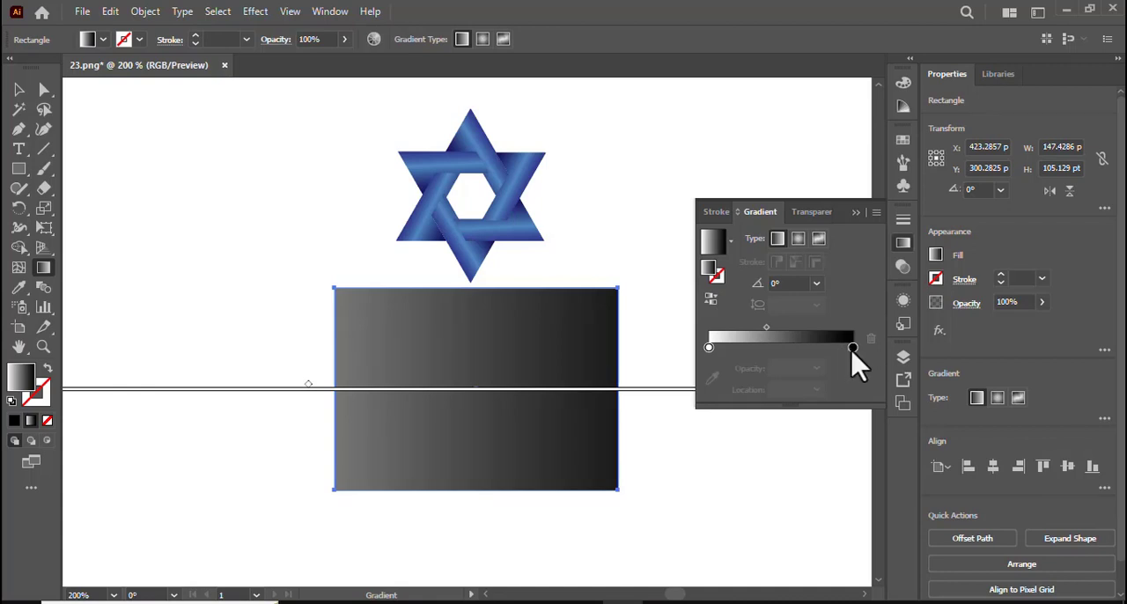
click(855, 213)
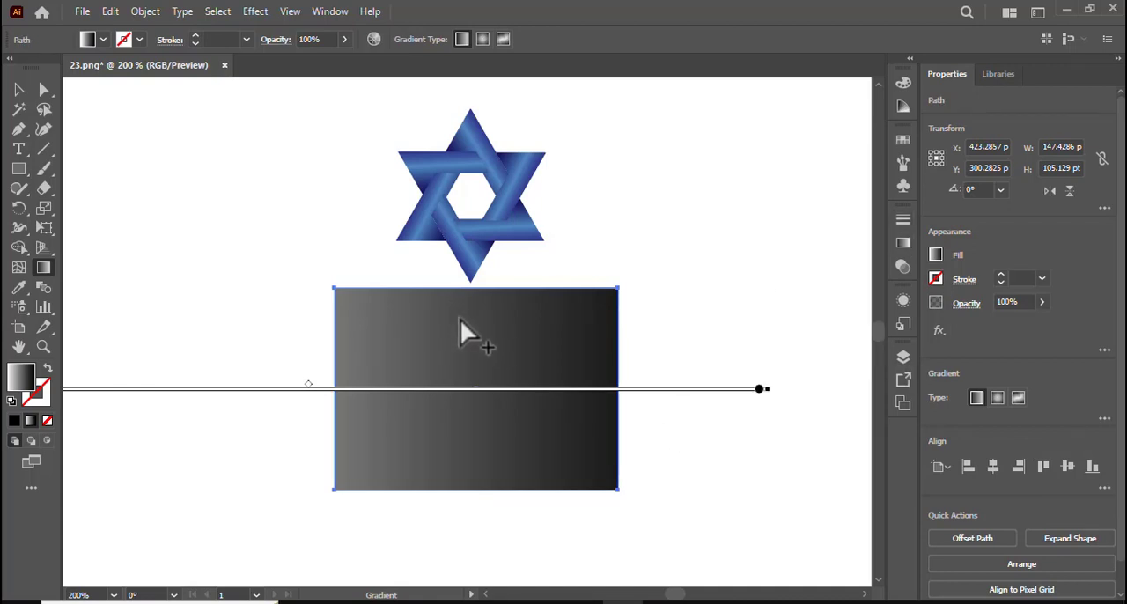
mouse_move(472, 144)
mouse_down()
mouse_move(477, 435)
mouse_move(472, 426)
mouse_up()
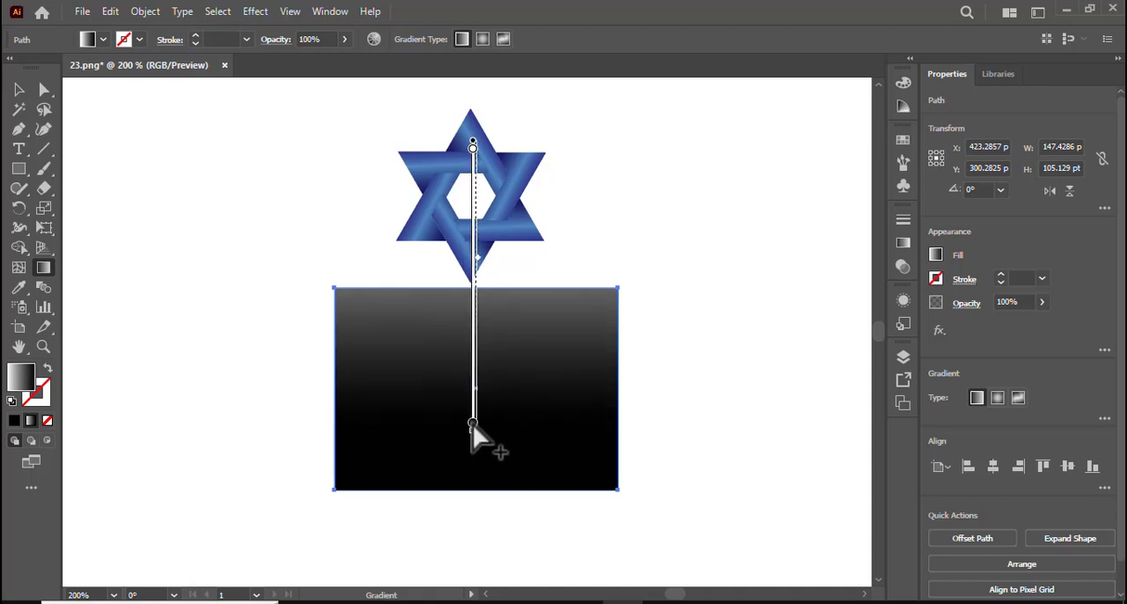
Step: Make an opacity mask from the gradient rectangle and the lower star so the star fades downward as a reflection
click(17, 90)
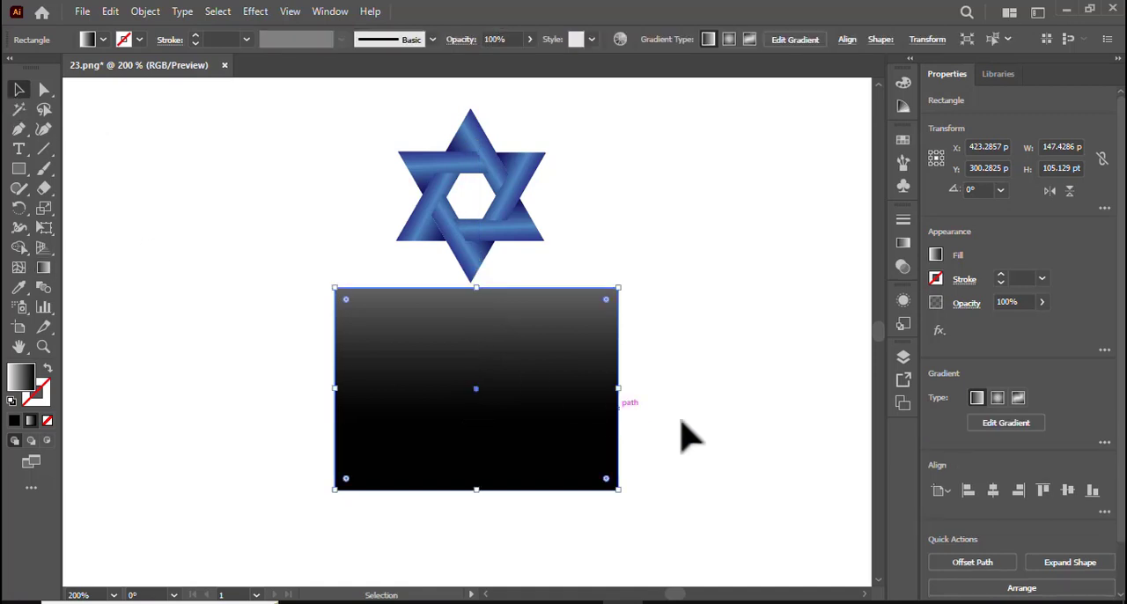
drag(762, 428, 303, 377)
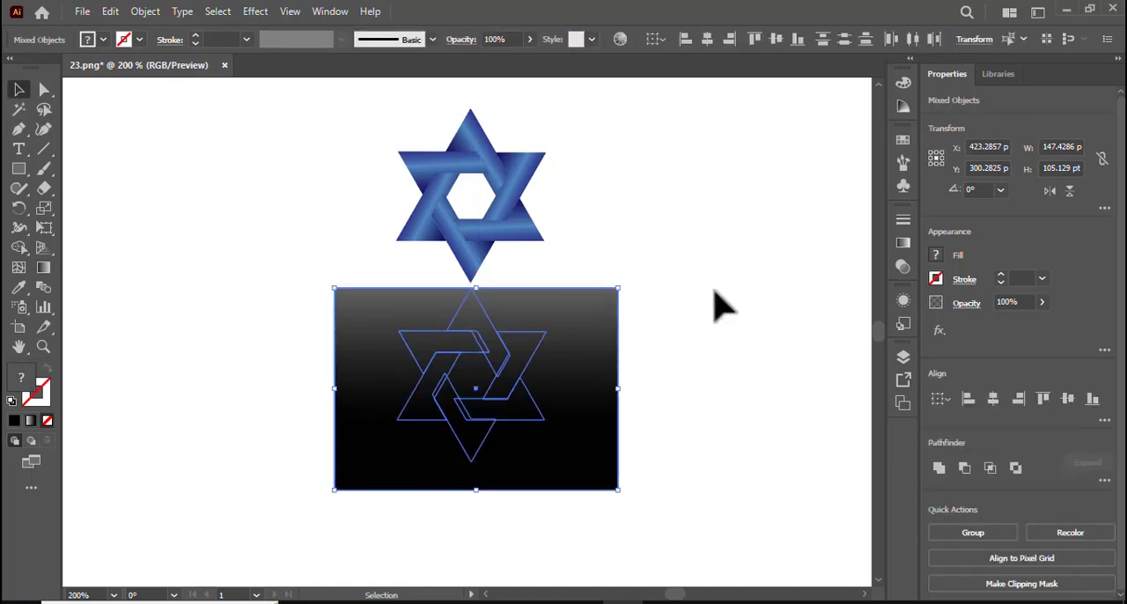
click(43, 269)
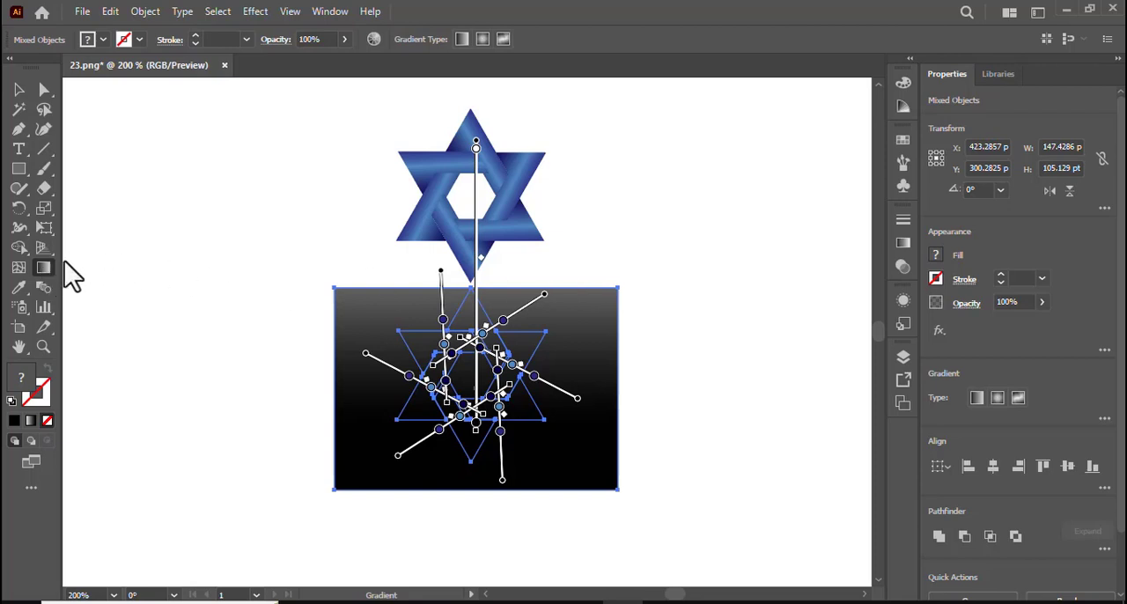
double_click(44, 269)
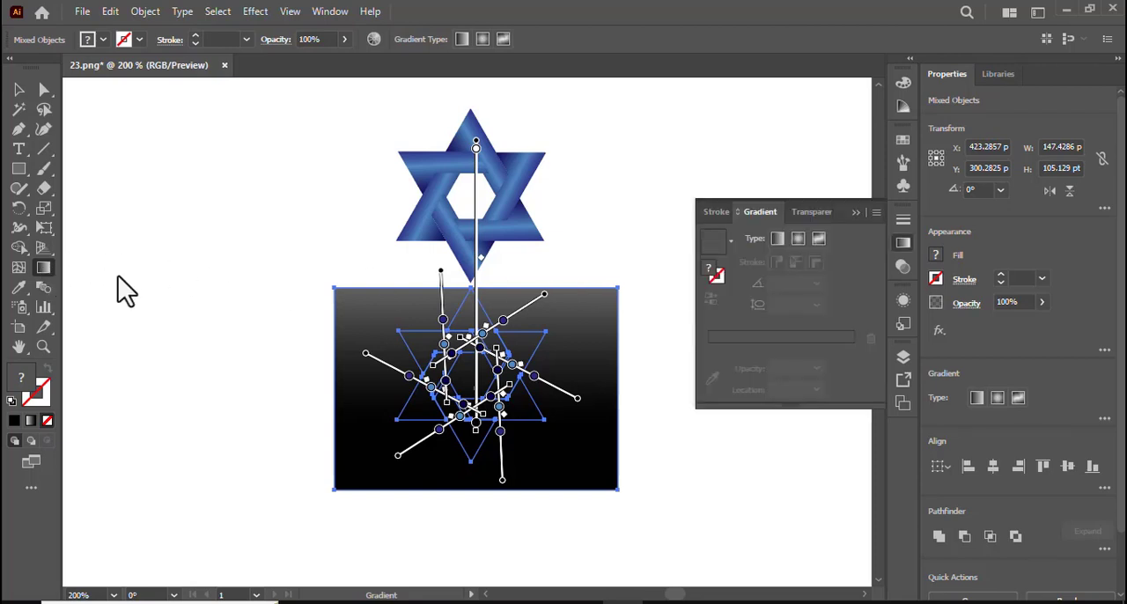
click(818, 215)
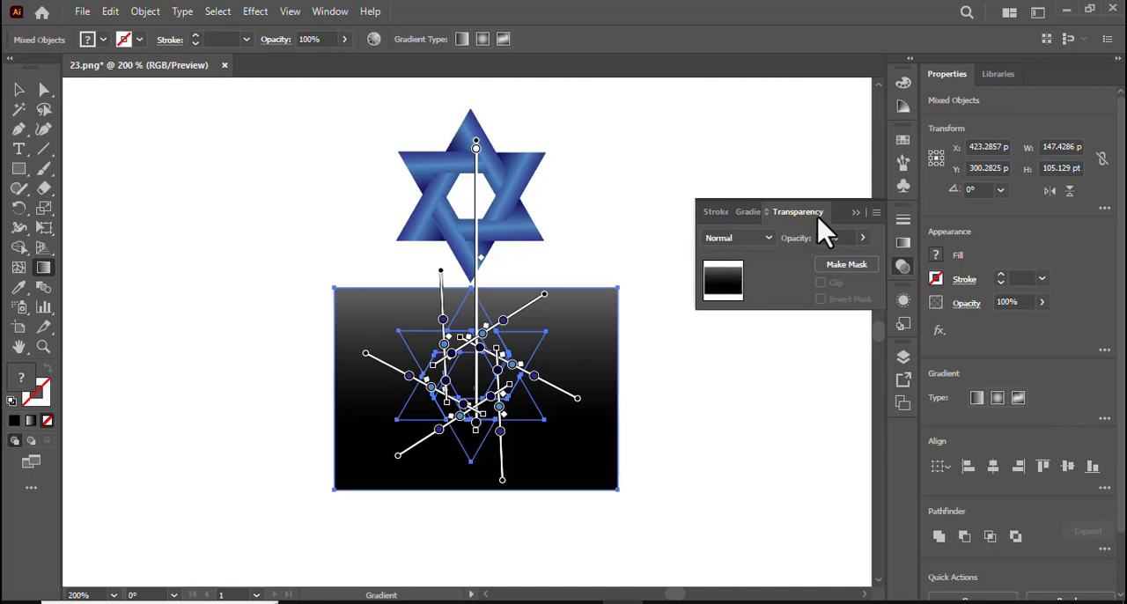
click(876, 214)
click(921, 259)
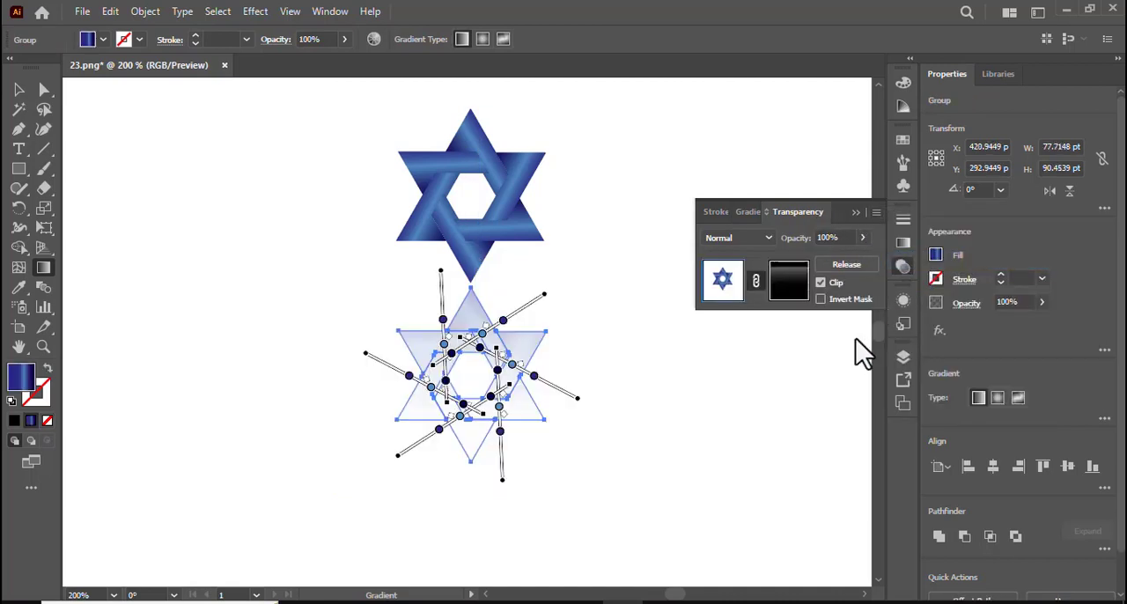
click(854, 213)
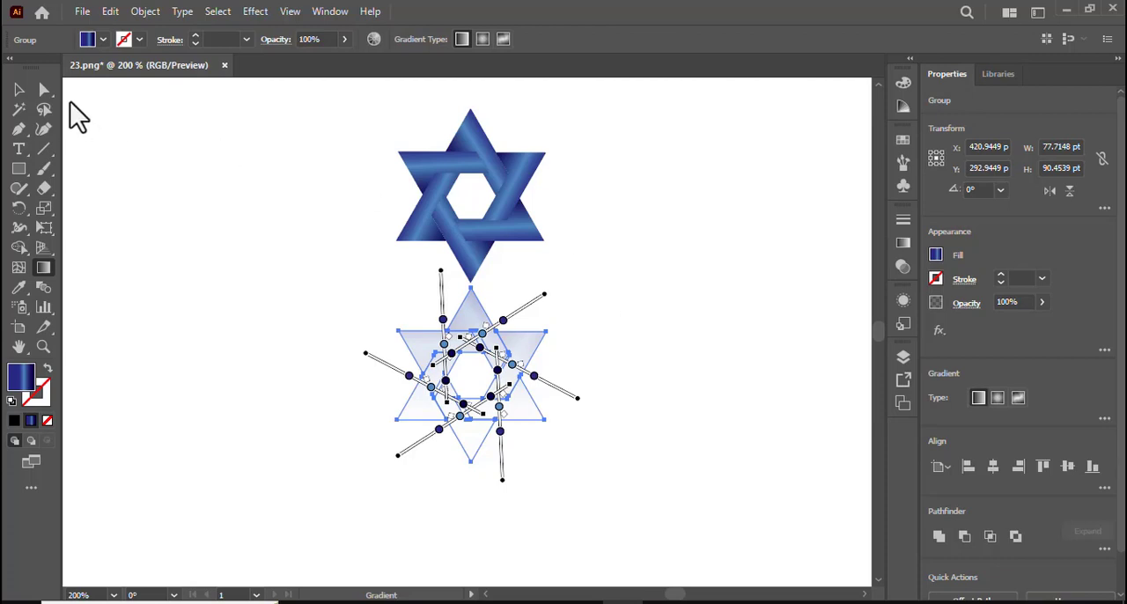
click(19, 89)
click(165, 167)
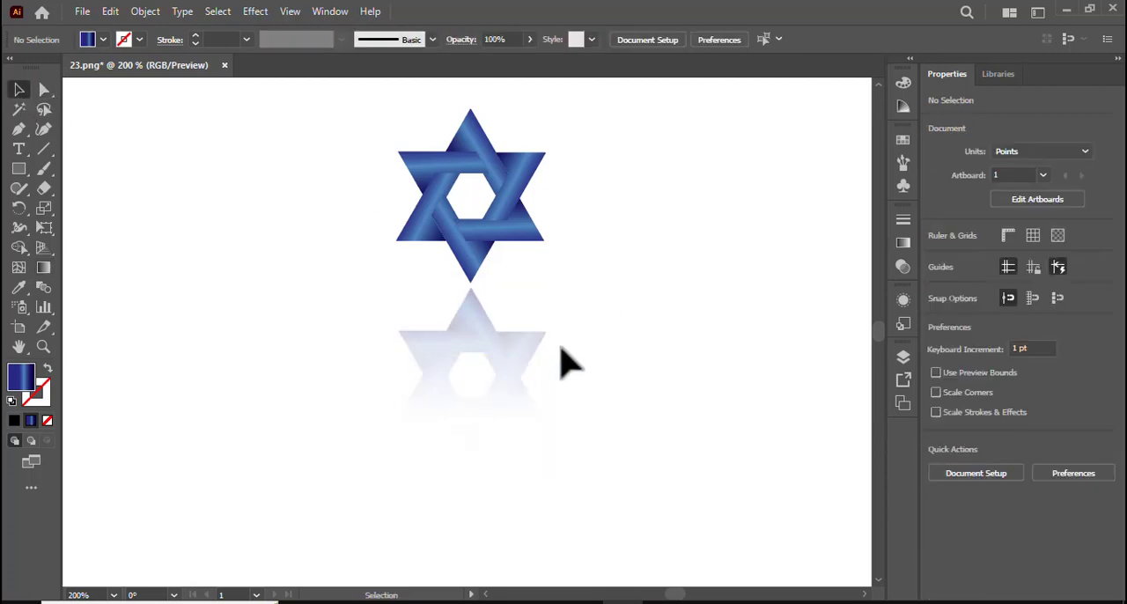